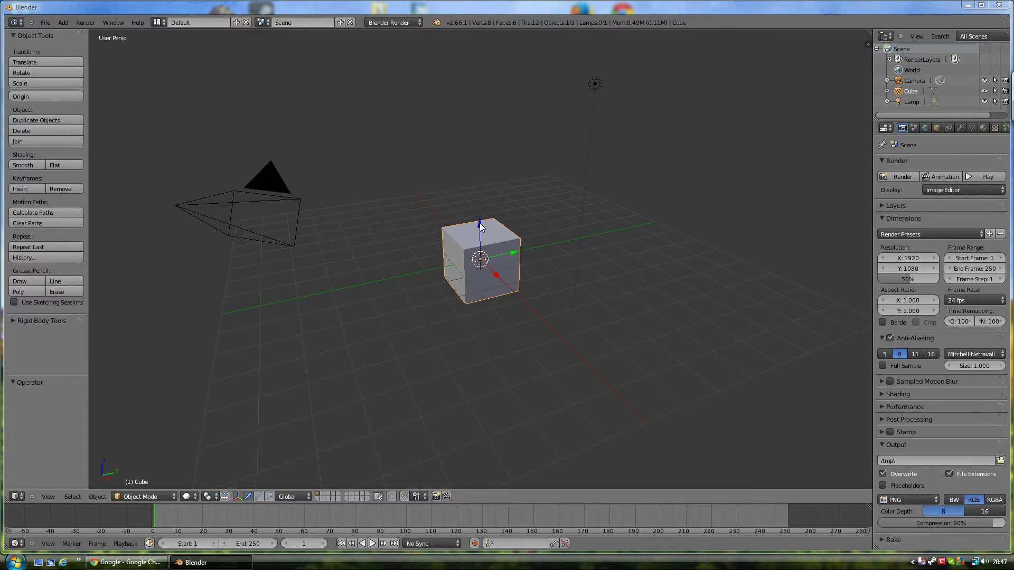
Raise the default cube about 1.29 units along Z and shift it about 0.96 units along X.
left_click_drag(479, 224, 482, 193)
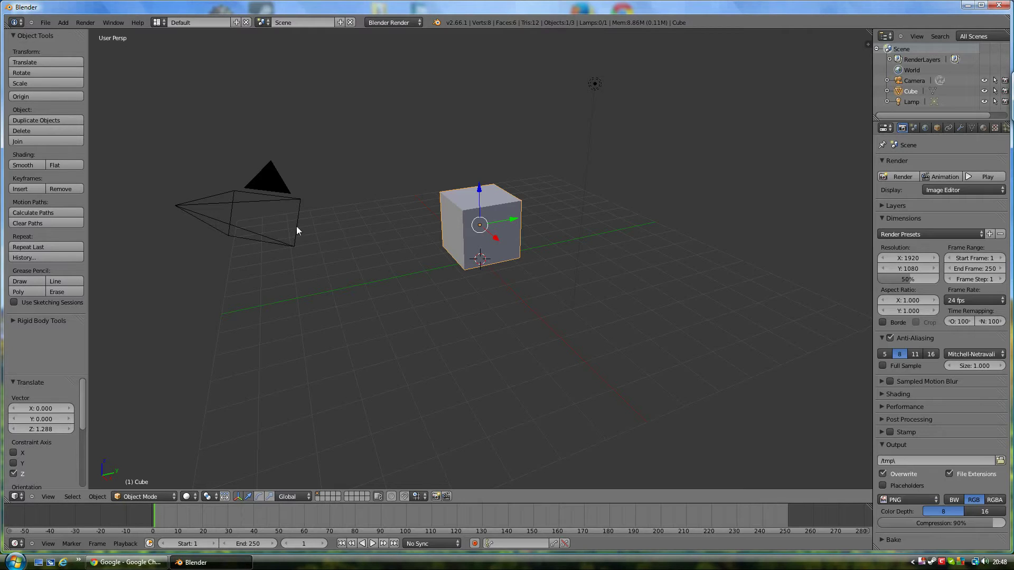
right_click(284, 200)
right_click(473, 205)
left_click_drag(511, 221, 512, 247)
left_click_drag(493, 200, 496, 193)
left_click_drag(528, 227, 497, 255)
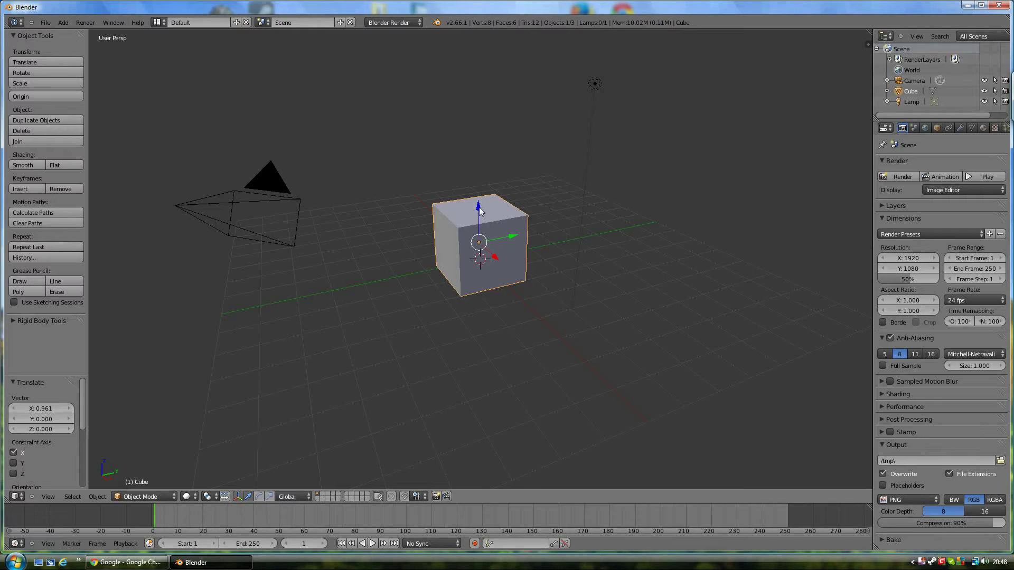
Add a plane at the origin and scale it up about 10 times as a floor for the scene.
left_click(63, 22)
mouse_move(81, 37)
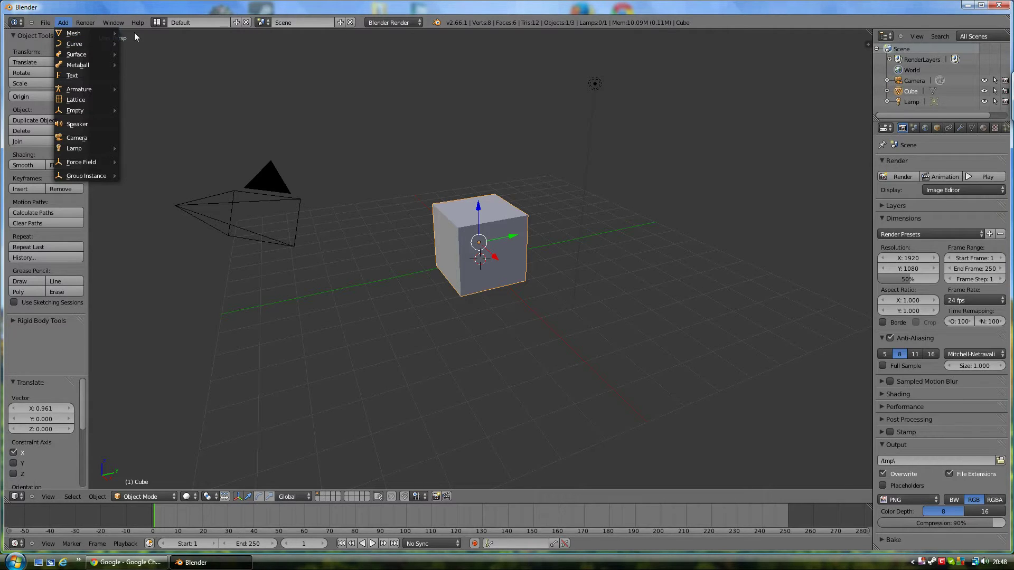
left_click(140, 35)
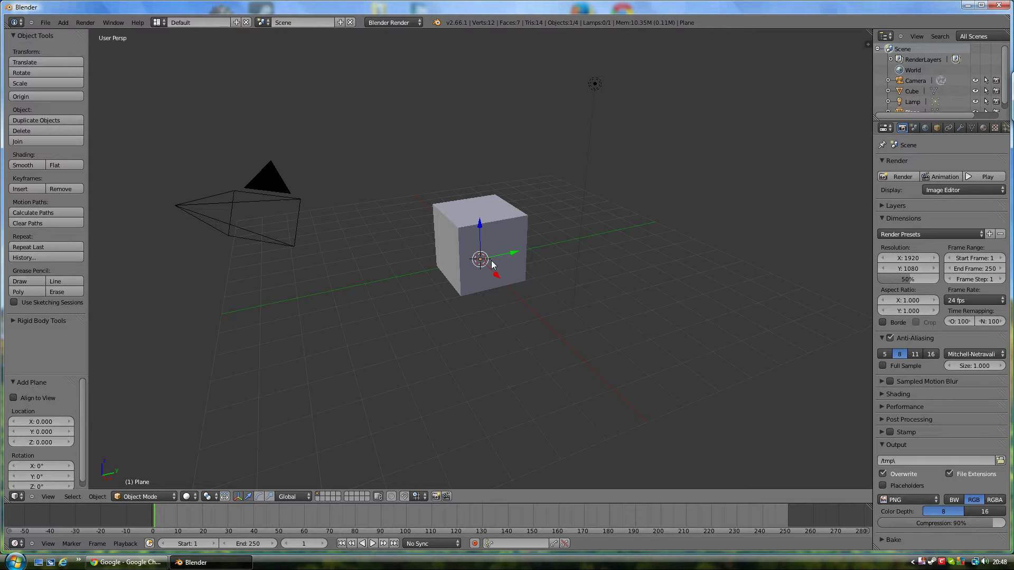
key("s")
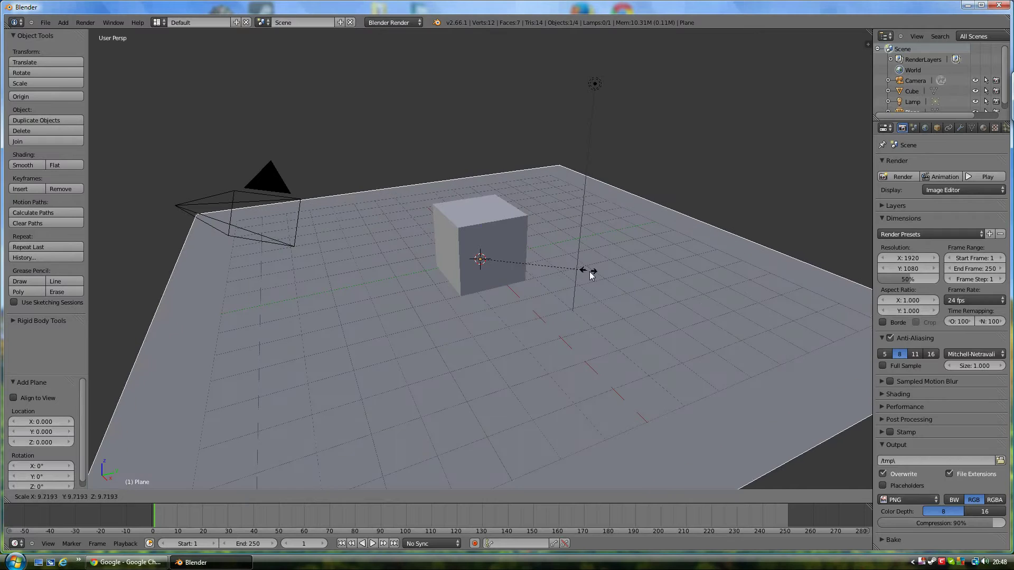
left_click(591, 276)
Lower the cube about 0.52 and a further 0.07 units along Z, using the front orthographic view, so it rests on the plane.
right_click(465, 239)
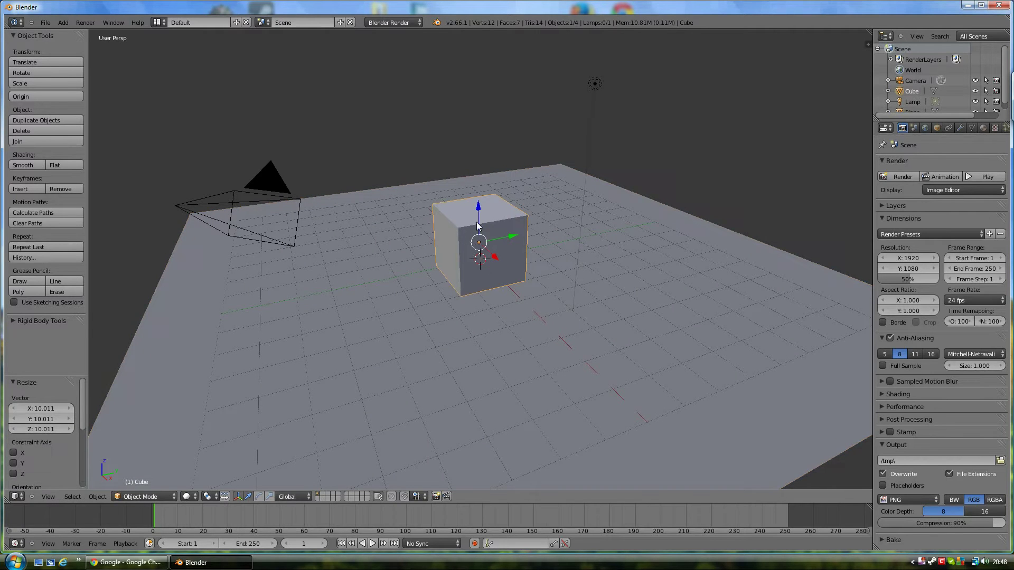
mouse_move(477, 210)
left_mouse_down()
mouse_move(480, 249)
mouse_move(474, 201)
mouse_move(469, 225)
left_mouse_up()
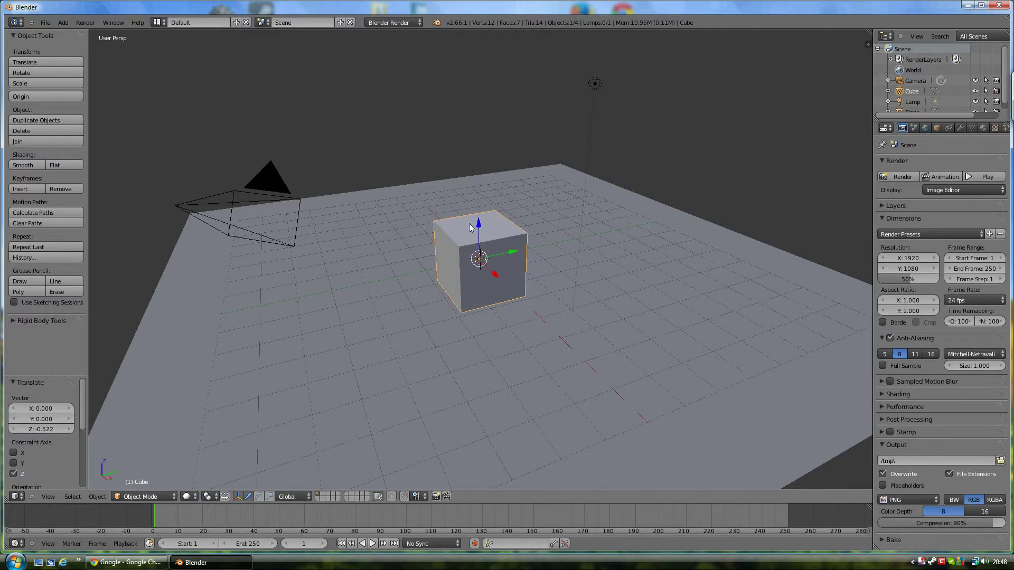
key("KP_1")
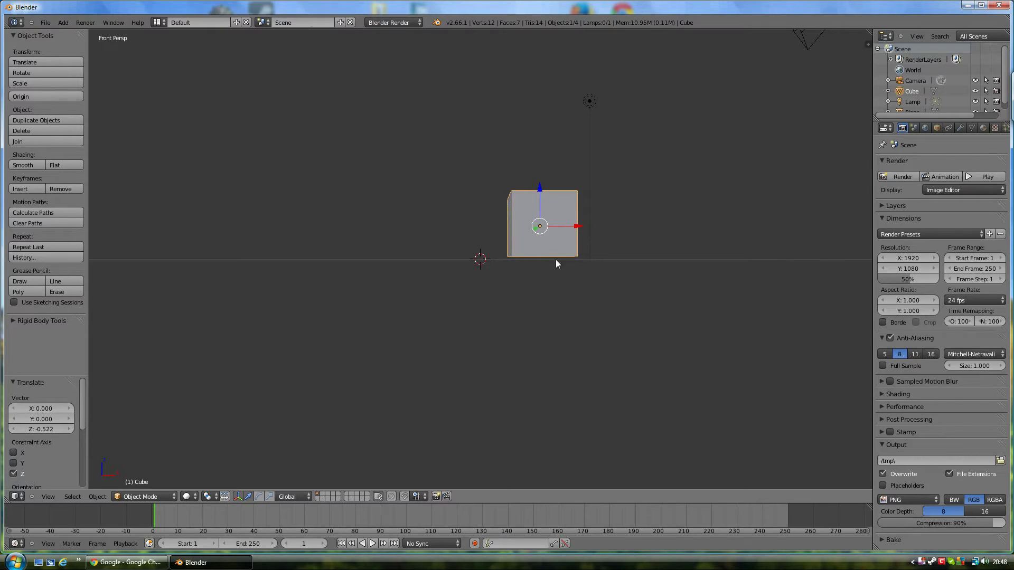
key("KP_5")
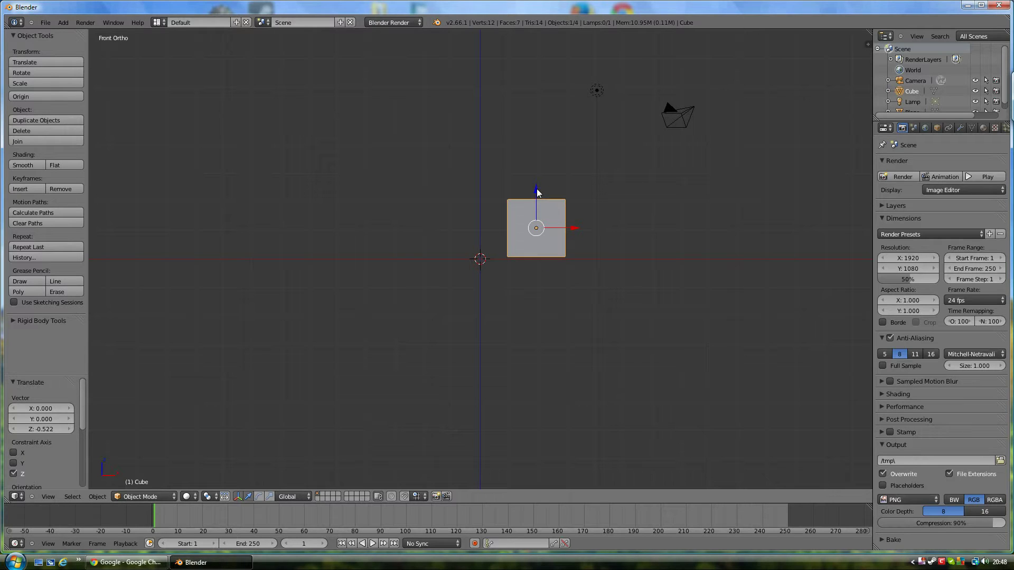
left_click_drag(537, 188, 536, 191)
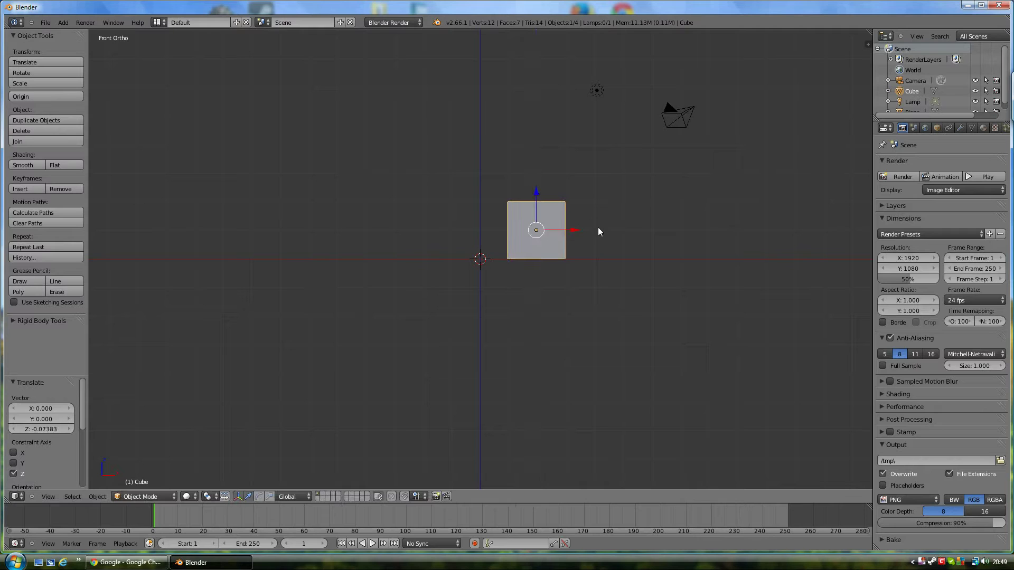
Add a UV sphere, raise it above the plane and move it about -1.39 units along X, away from the cube.
middle_click_drag(517, 258, 461, 244)
key("KP_5")
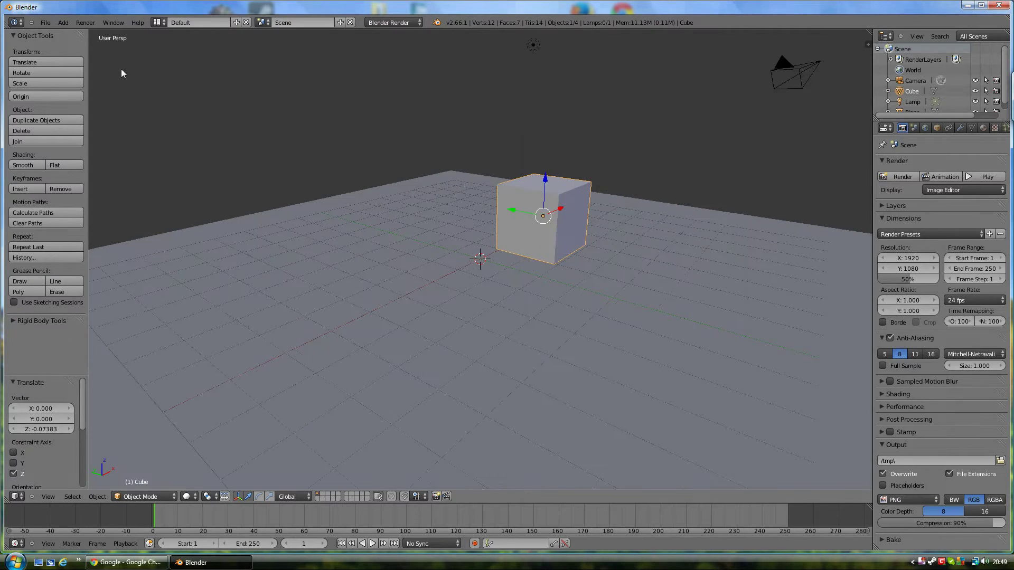
left_click(65, 23)
mouse_move(76, 33)
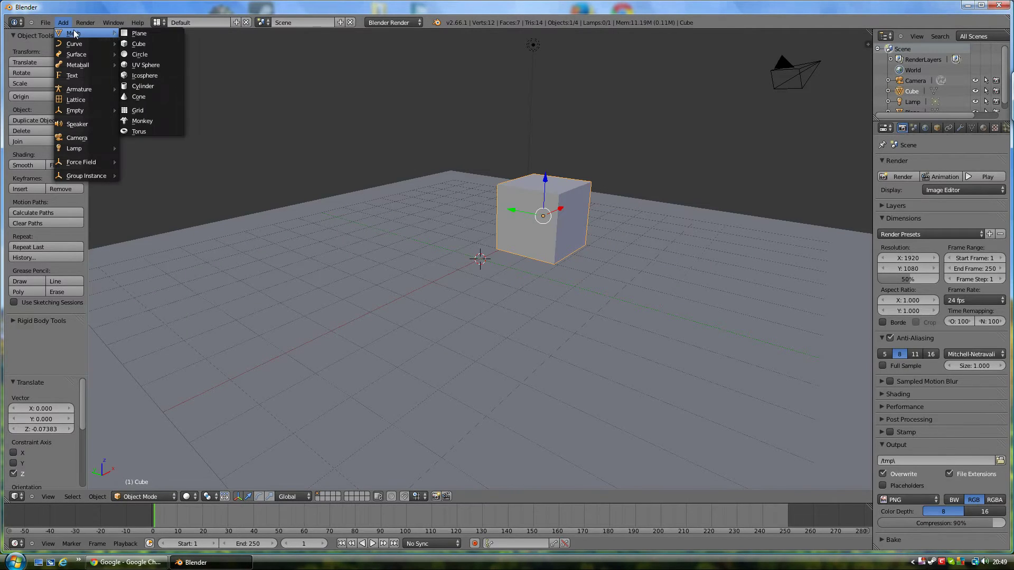
left_click(160, 65)
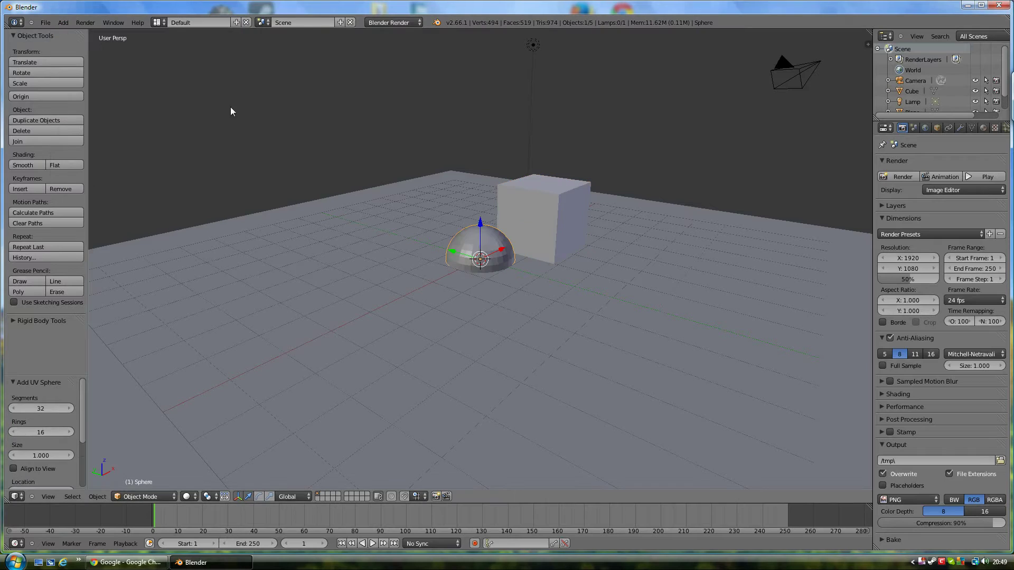
left_click_drag(482, 220, 471, 241)
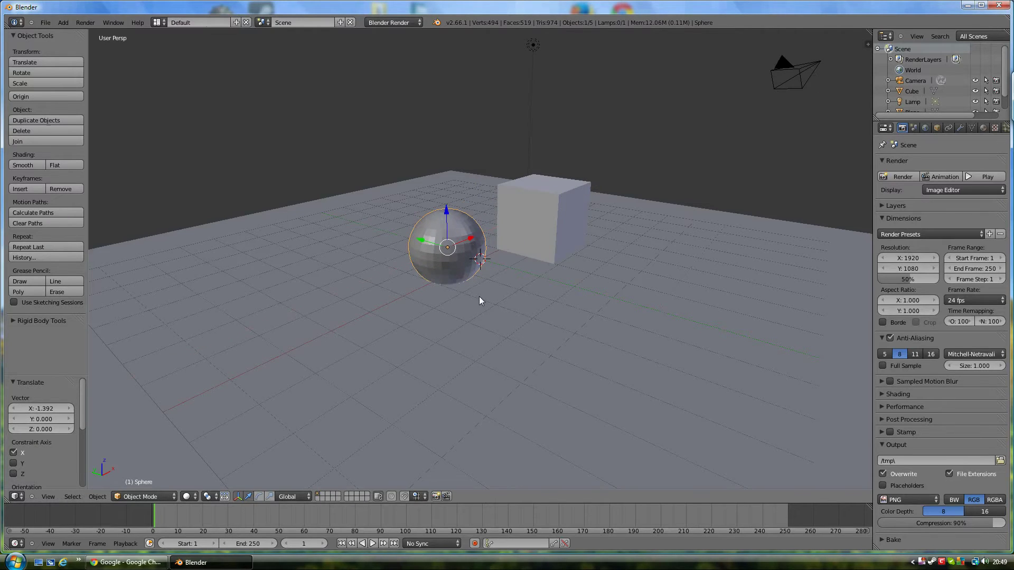
Raise the sphere about 0.23 units along Z in the front orthographic view so it sits on the plane.
key("KP_1")
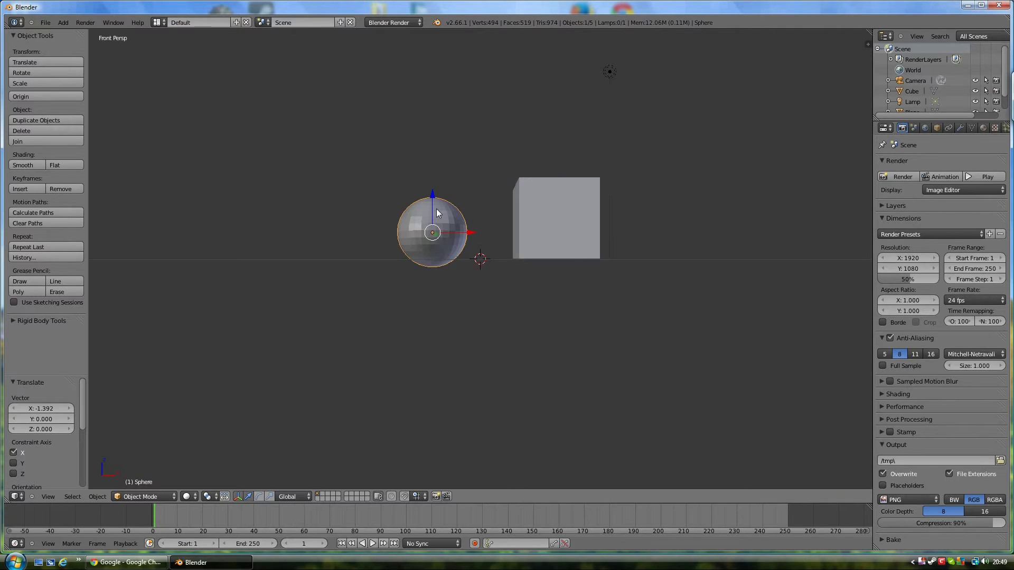
key("KP_5")
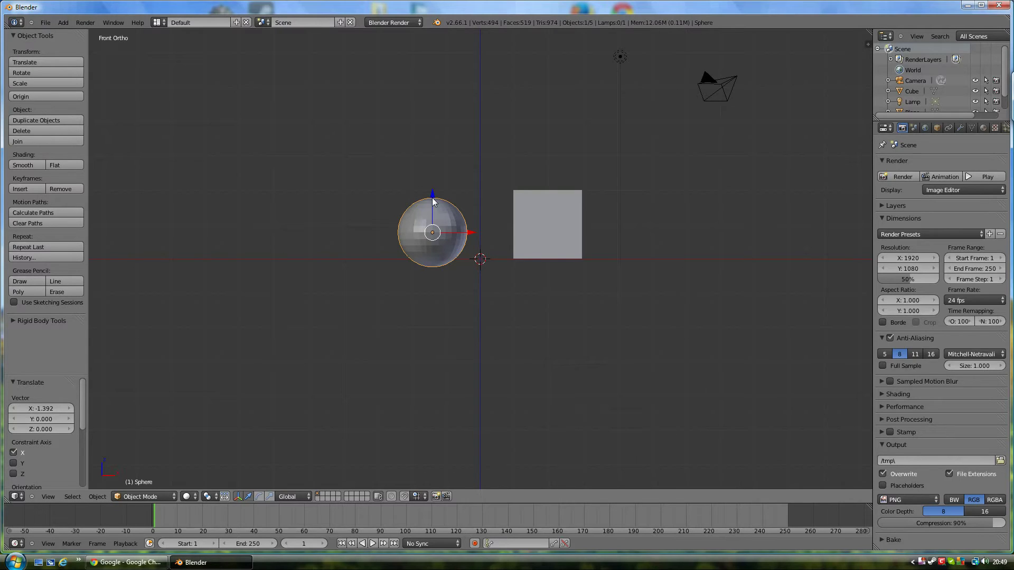
left_click_drag(432, 201, 446, 189)
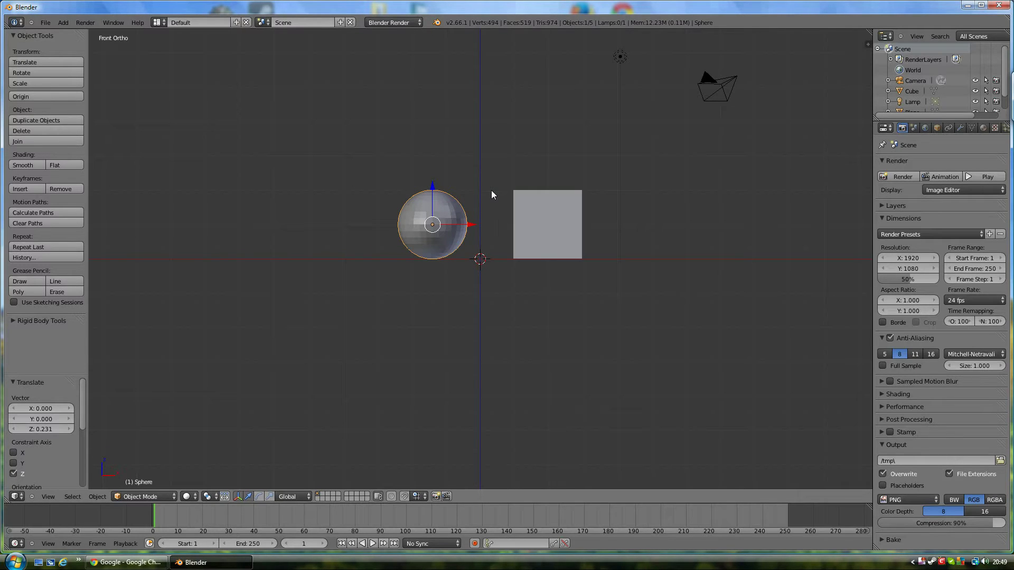
Examine how the sphere and cube sit on the plane from several perspective angles and through the camera.
middle_click_drag(480, 211, 490, 239)
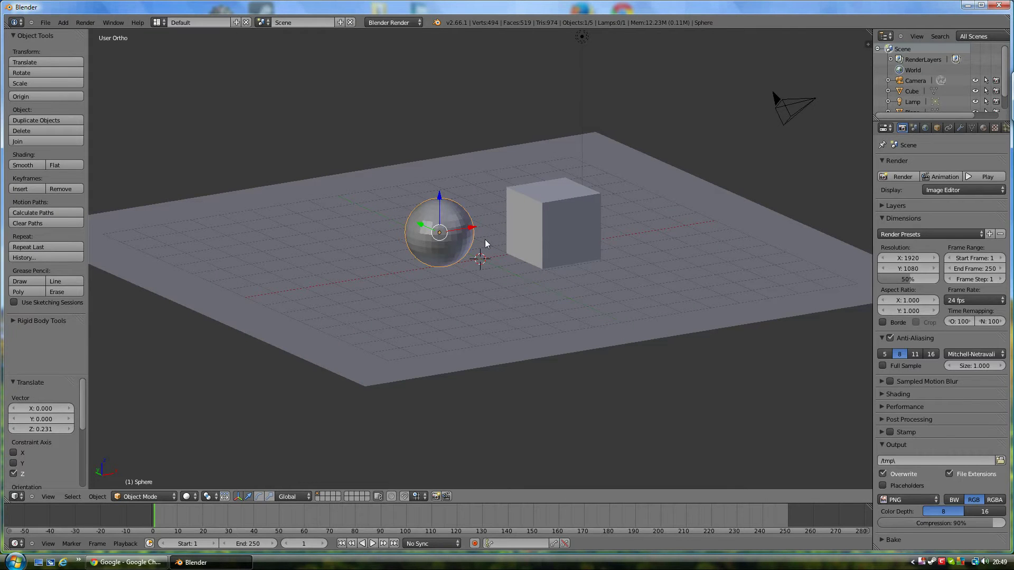
key("KP_5")
middle_click_drag(439, 252, 430, 272)
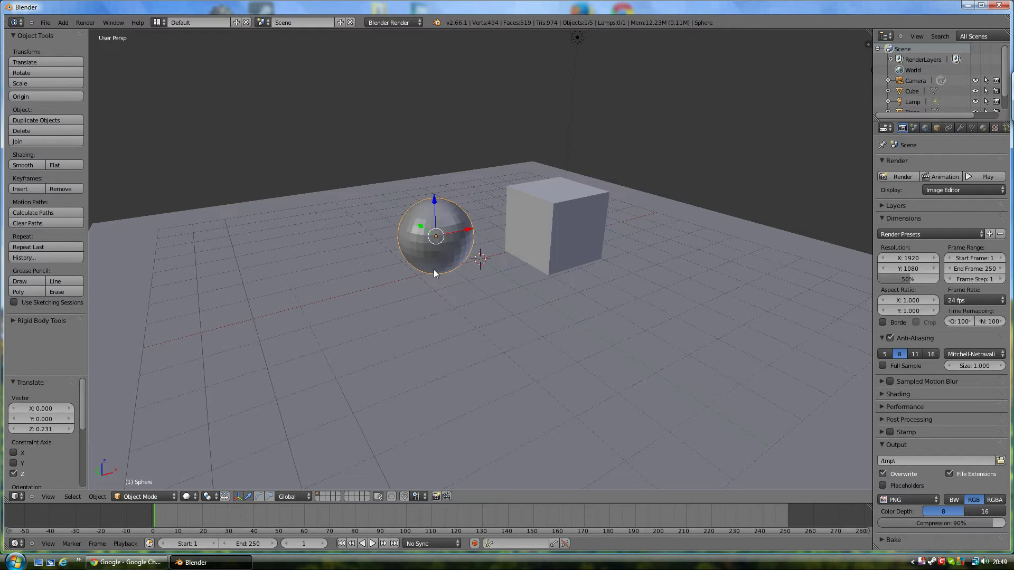
mouse_move(412, 279)
middle_mouse_down()
mouse_move(376, 278)
mouse_move(416, 278)
mouse_move(405, 278)
middle_mouse_up()
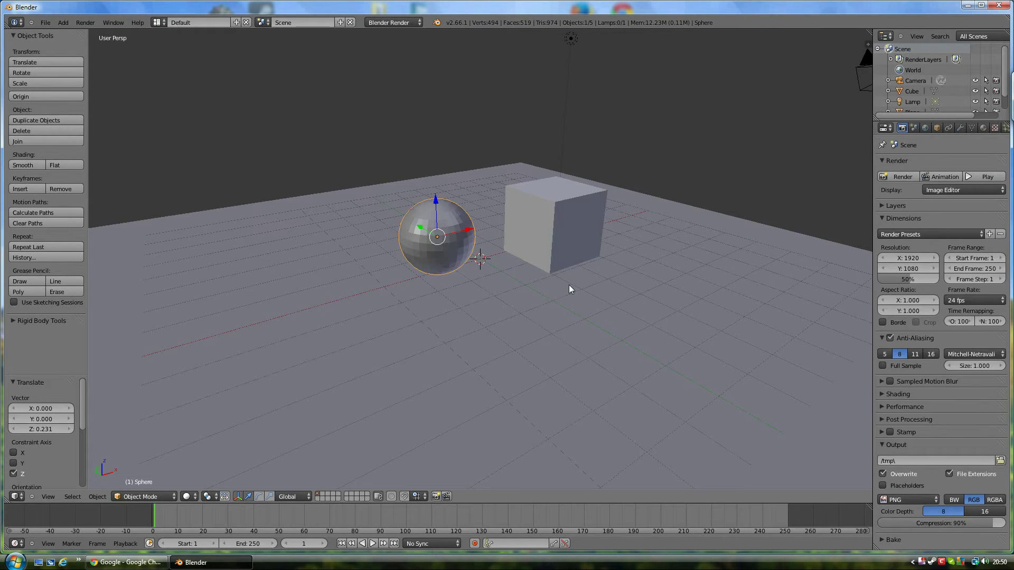
mouse_move(640, 253)
middle_mouse_down()
mouse_move(619, 254)
mouse_move(626, 261)
middle_mouse_up()
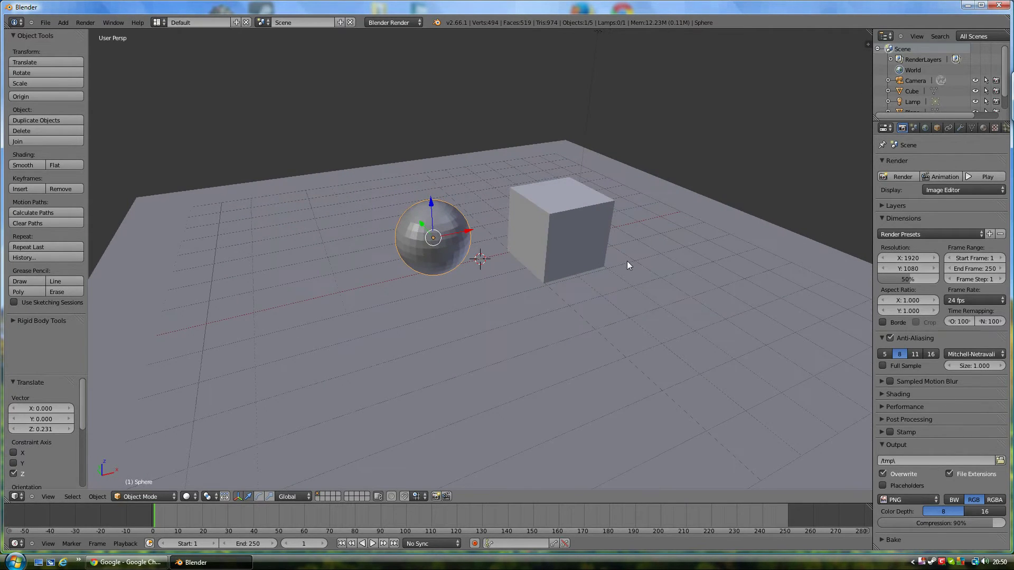
key("KP_0")
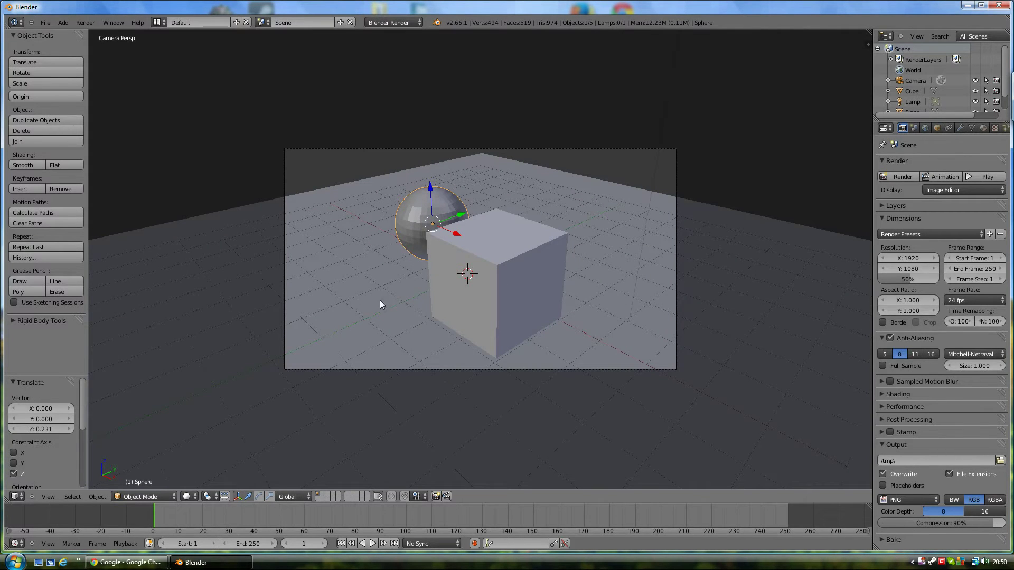
middle_click_drag(380, 301, 463, 304)
Add a monkey mesh, raise it and bring it in front of the sphere and cube, shifting it about -0.52 units along X.
left_click(63, 22)
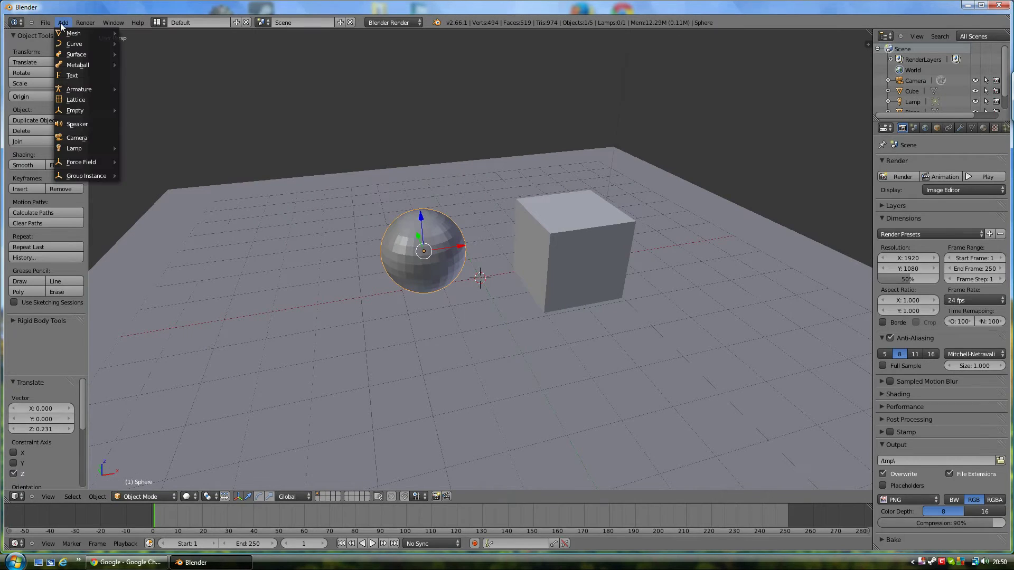
mouse_move(84, 32)
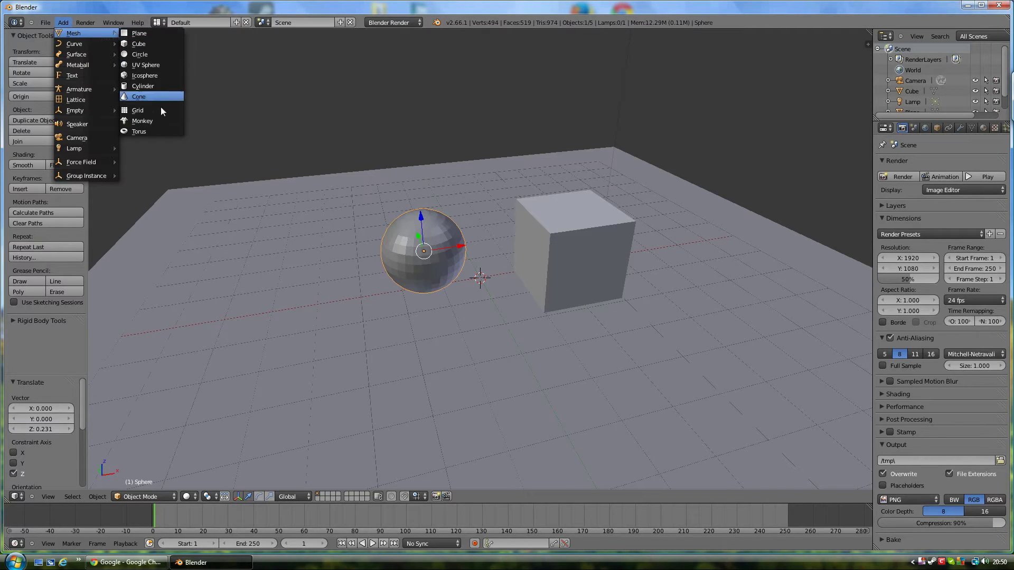
left_click(161, 122)
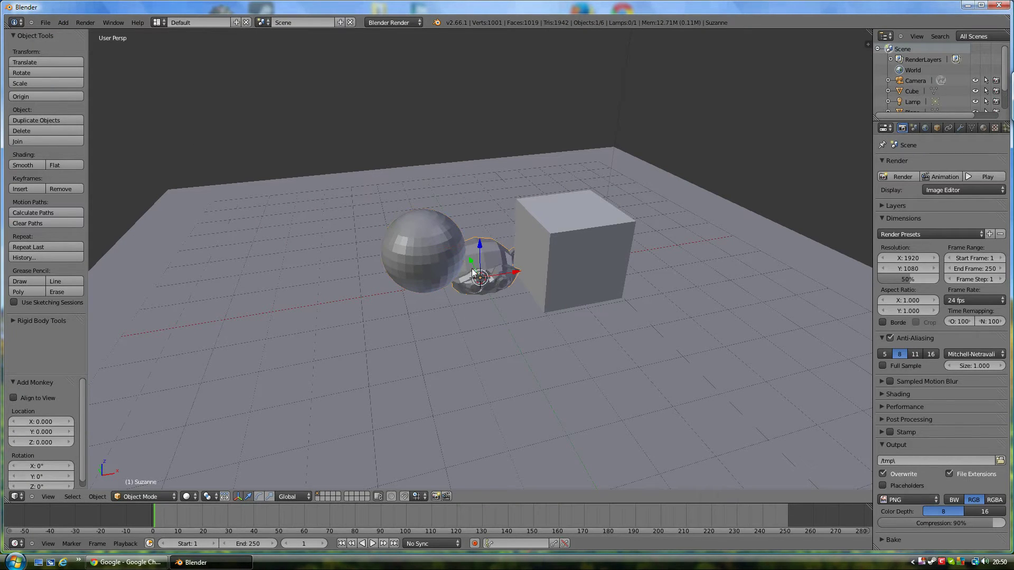
left_click_drag(470, 262, 521, 302)
left_click(504, 309)
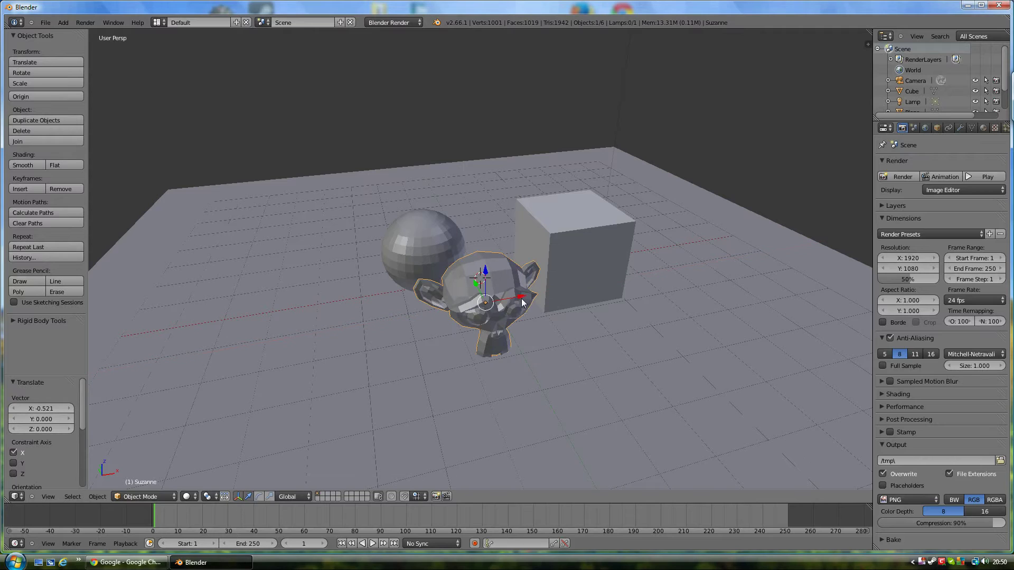
Tilt the monkey head about -39° around the global X axis and shift it about -0.25 units along X.
key("r")
key("x")
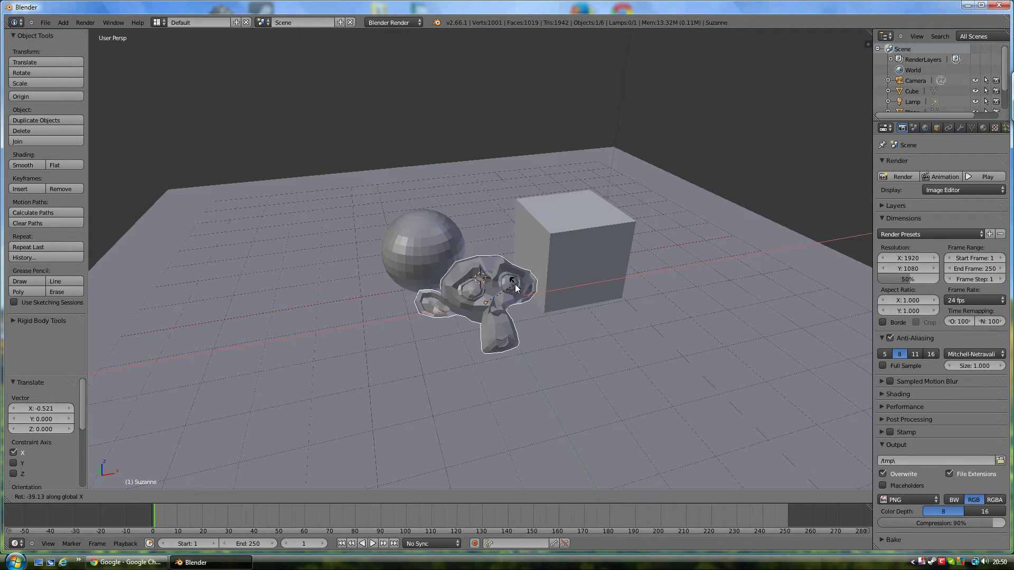
left_click(515, 284)
key("ctrl+z")
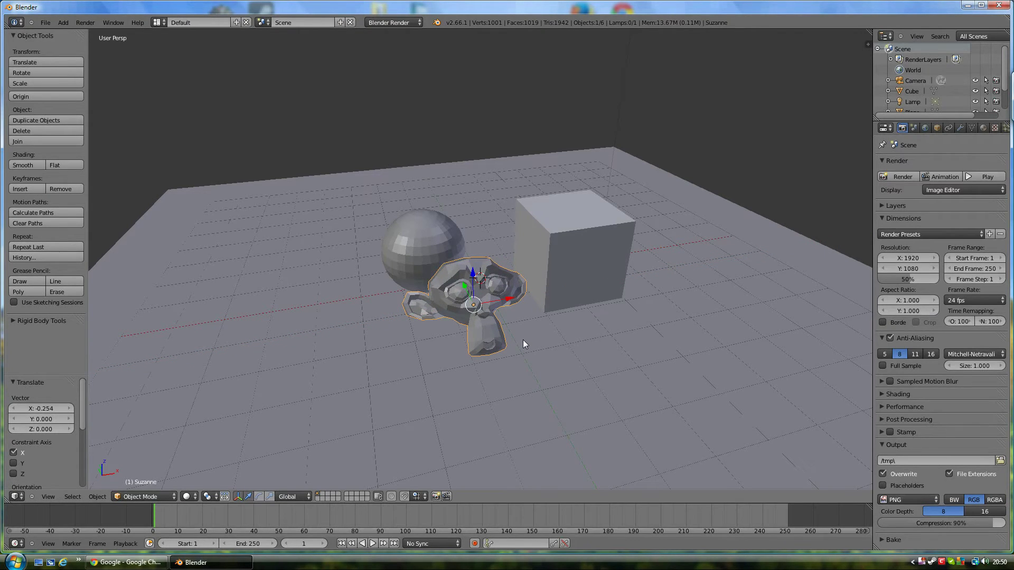
Lower the monkey head about 0.24 units along Z in the front orthographic view so it rests on the plane.
key("KP_1")
key("KP_5")
key("KP_8")
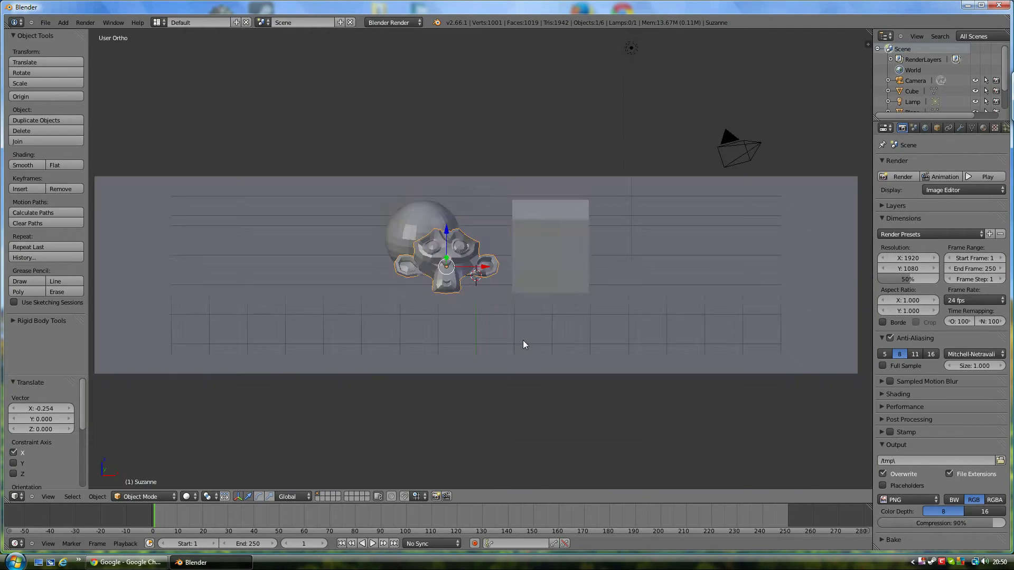
key("KP_5")
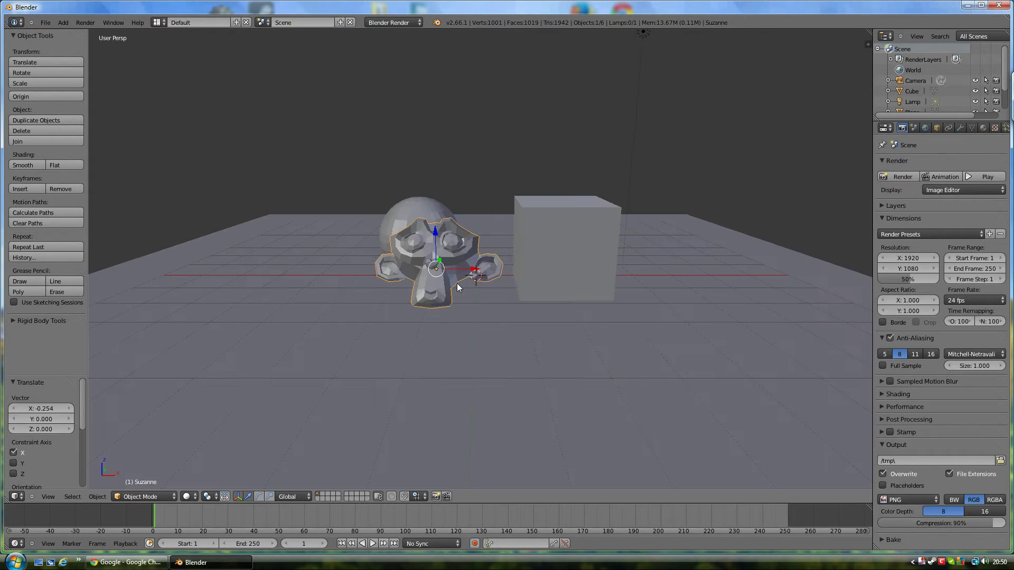
key("KP_1")
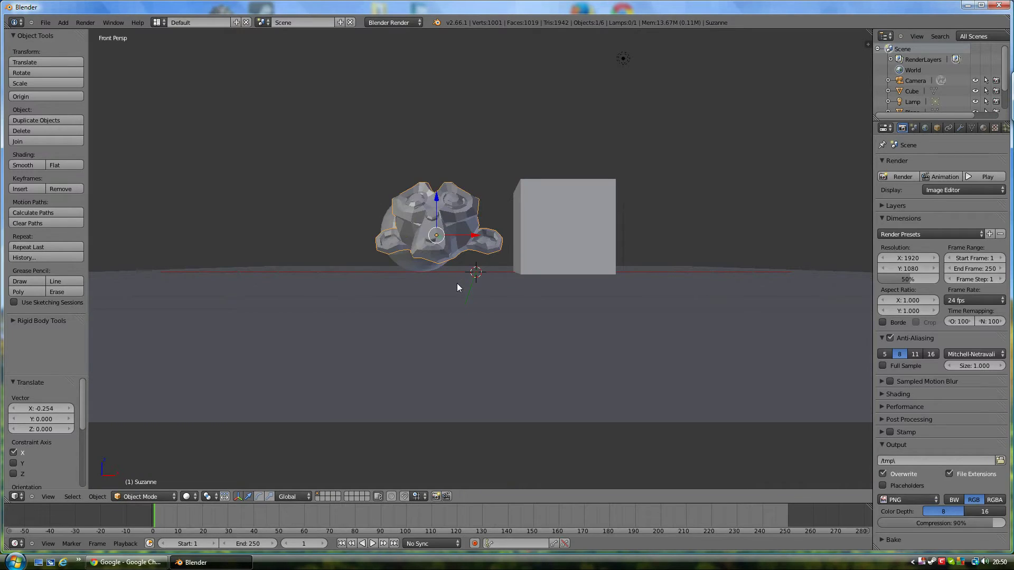
key("KP_5")
key("g")
key("z")
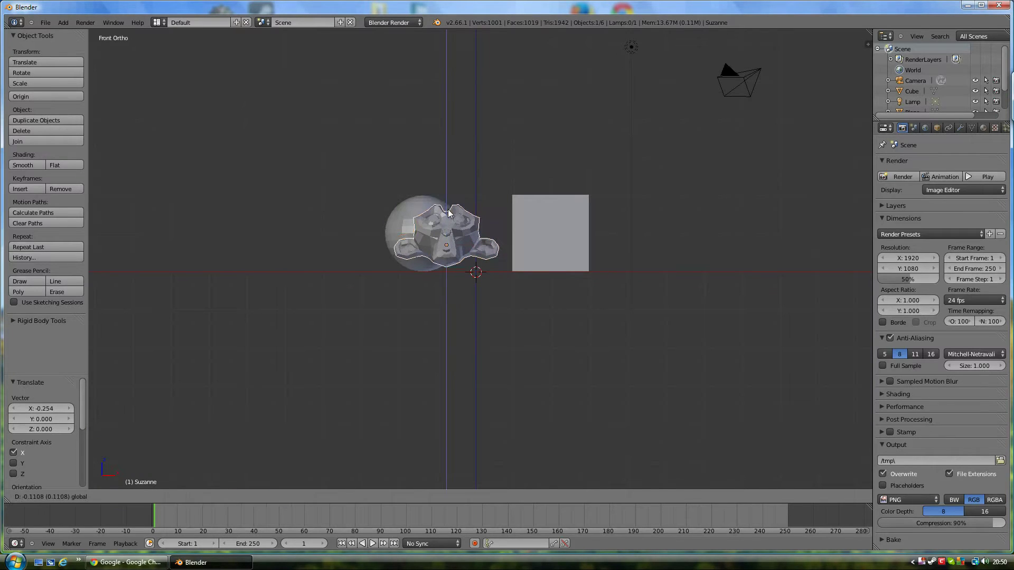
left_click(449, 215)
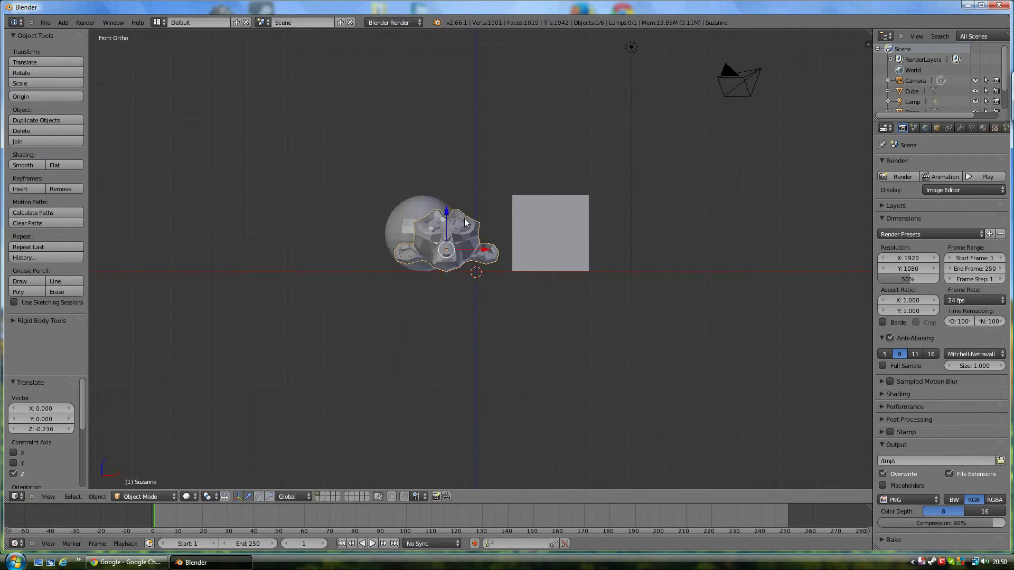
Rotate the monkey head about 5.4° around the global X axis.
key("r")
key("x")
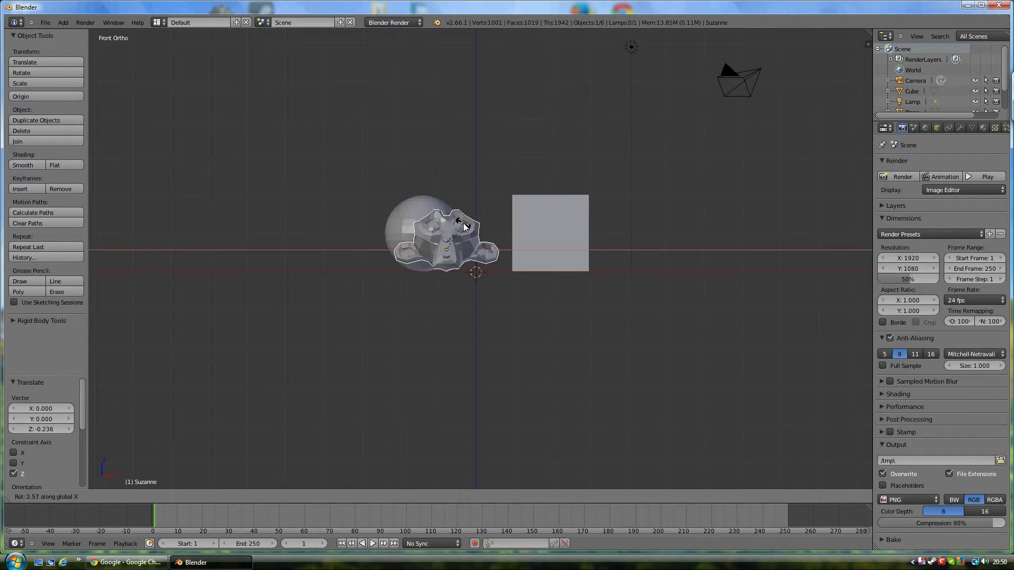
left_click(463, 230)
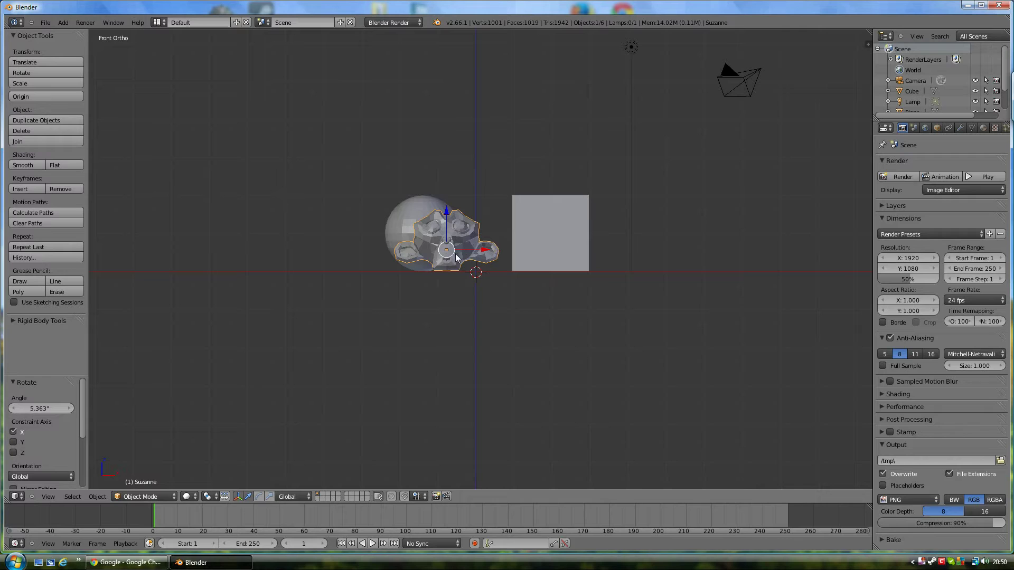
Check the scene in perspective and through the camera, and render a still image with the Blender Render engine.
key("KP_5")
middle_click_drag(417, 282, 484, 332)
scroll(475, 319, "down", 5)
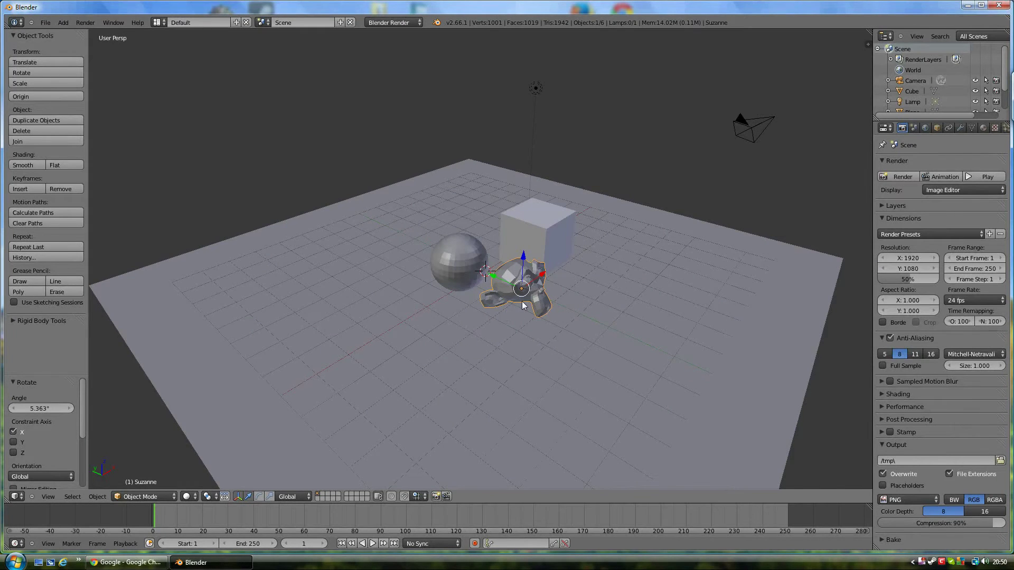
key("KP_0")
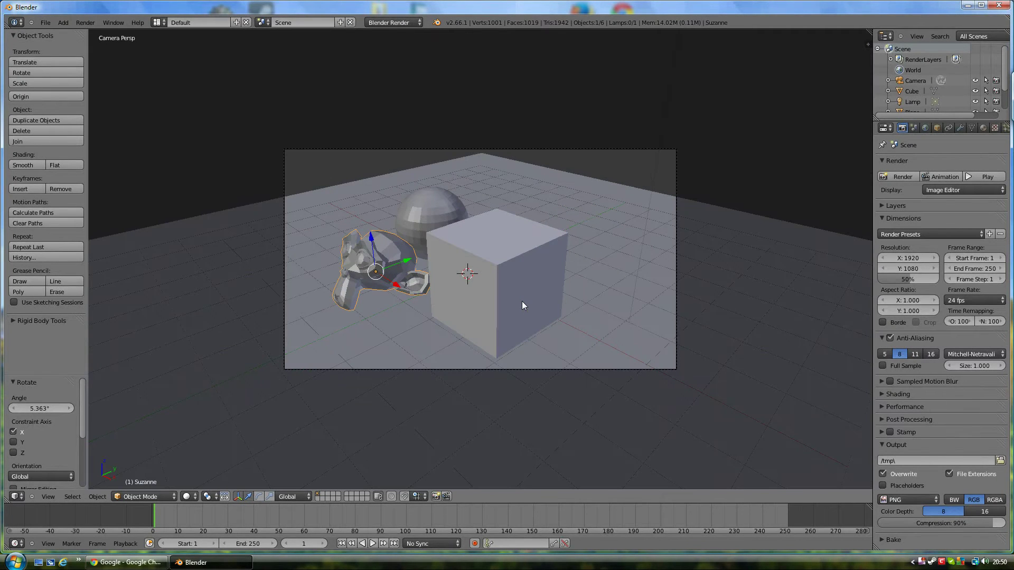
key("KP_0")
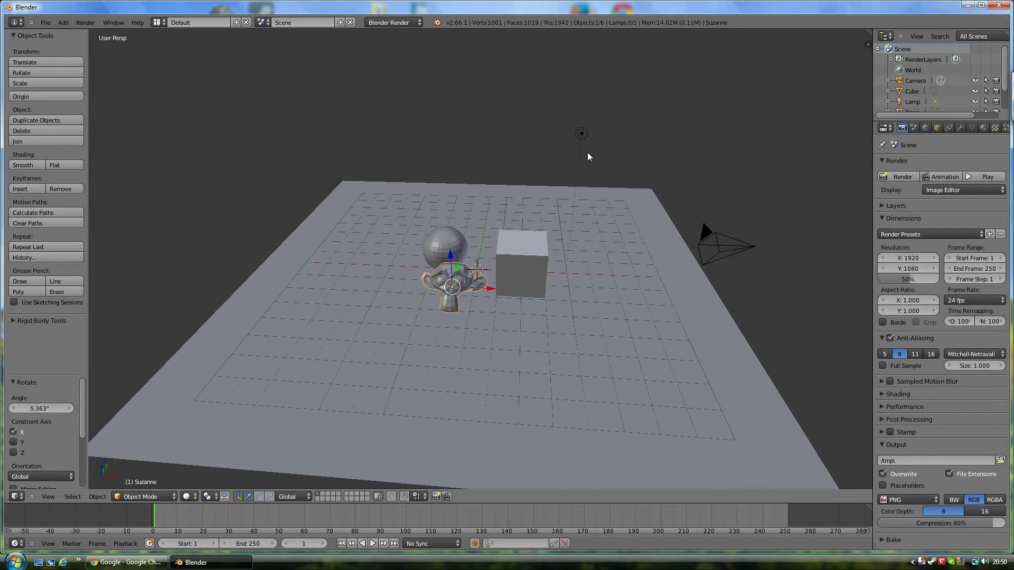
right_click(582, 138)
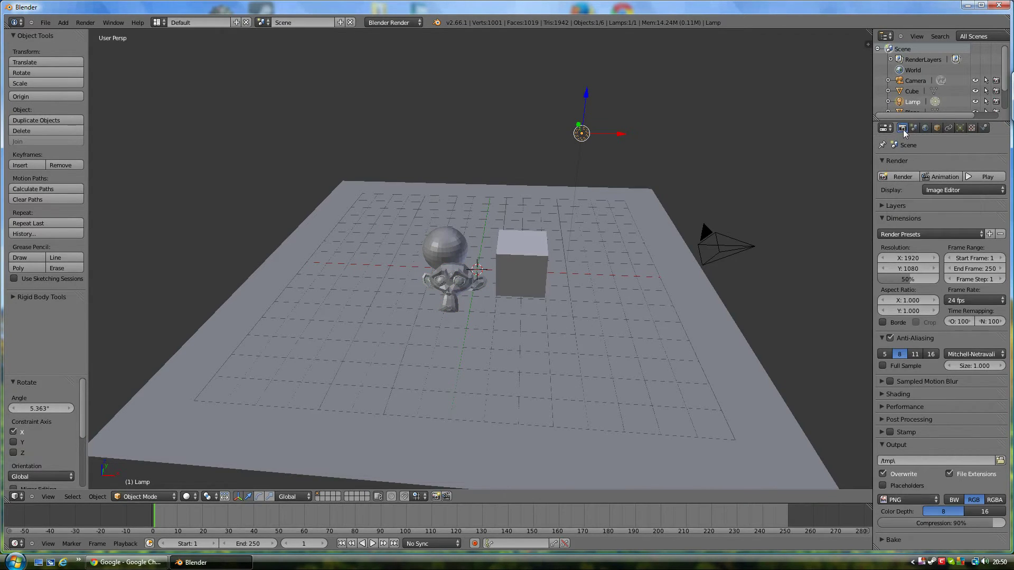
left_click(88, 23)
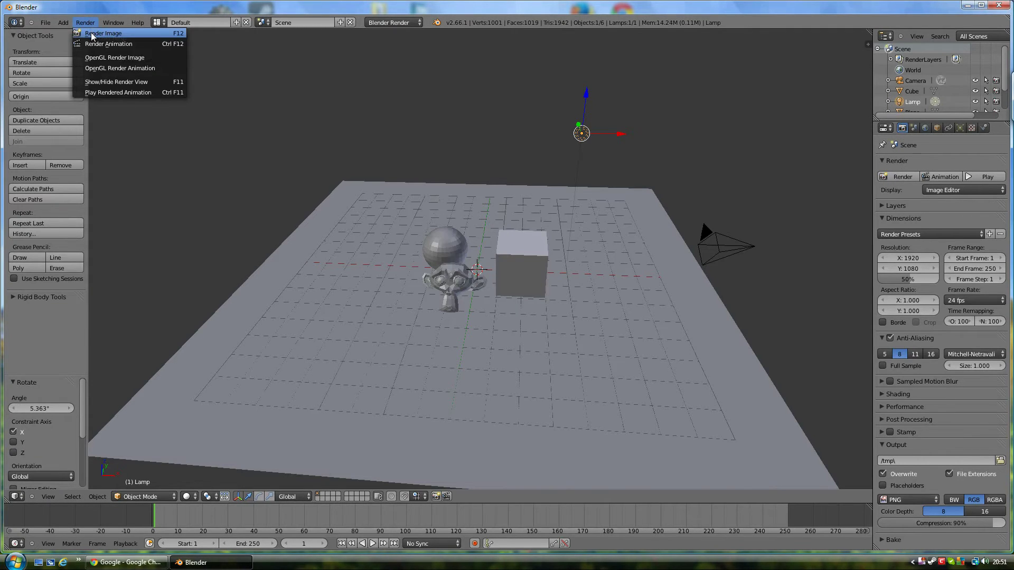
left_click(92, 34)
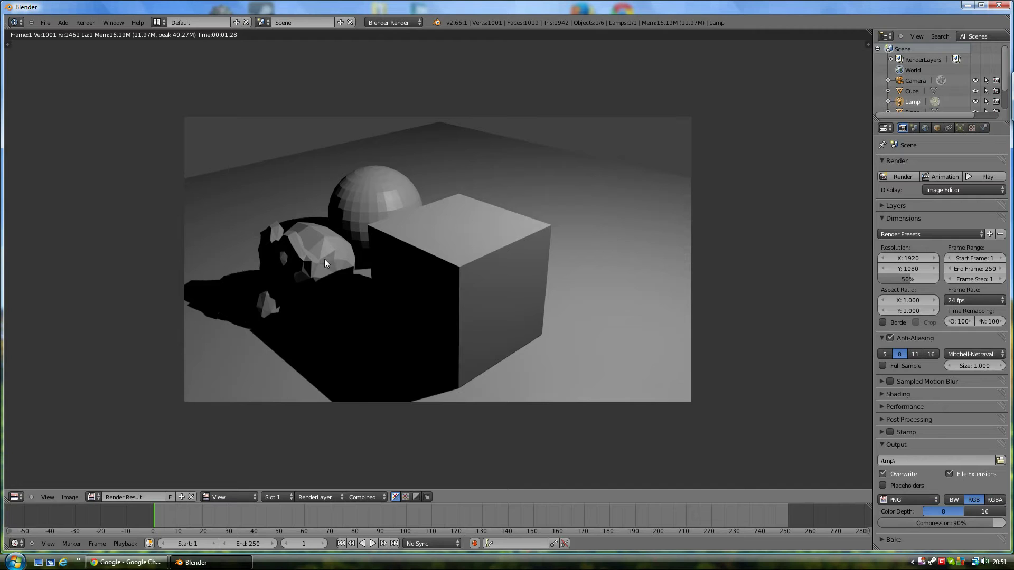
key("Escape")
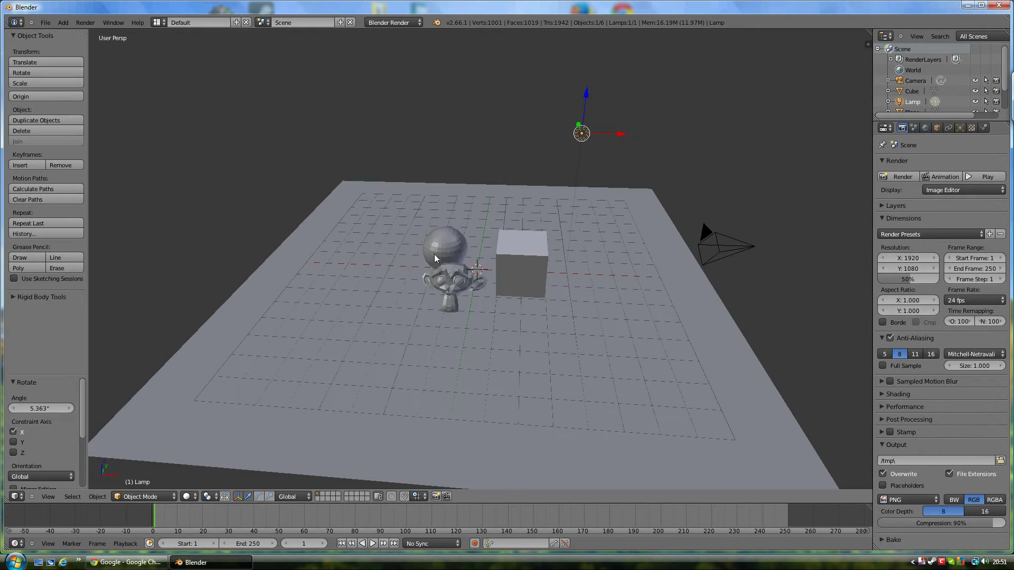
Switch the render engine to Cycles Render.
middle_click_drag(480, 261, 538, 283)
scroll(535, 253, "up", 2)
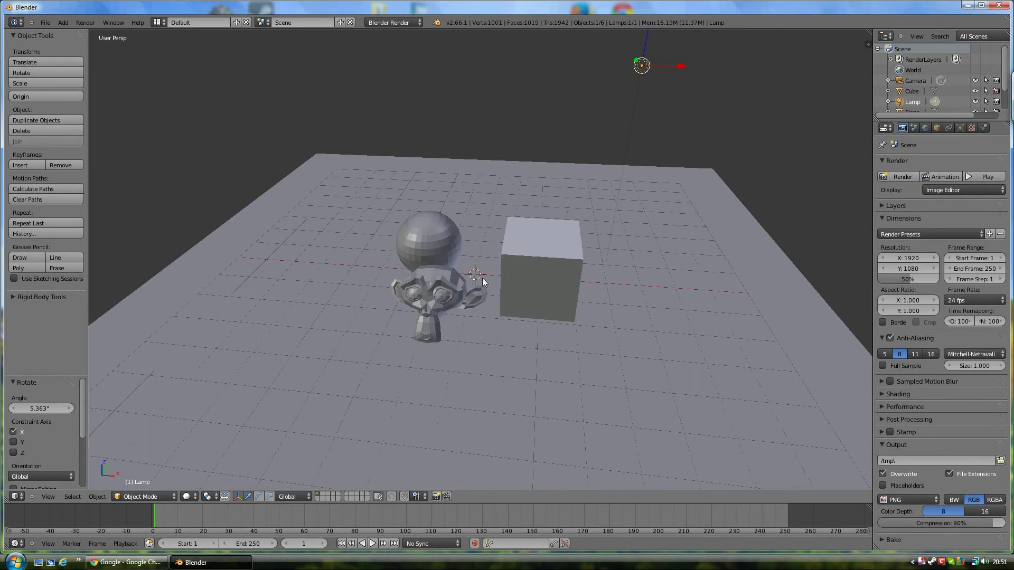
middle_click_drag(652, 145, 599, 78)
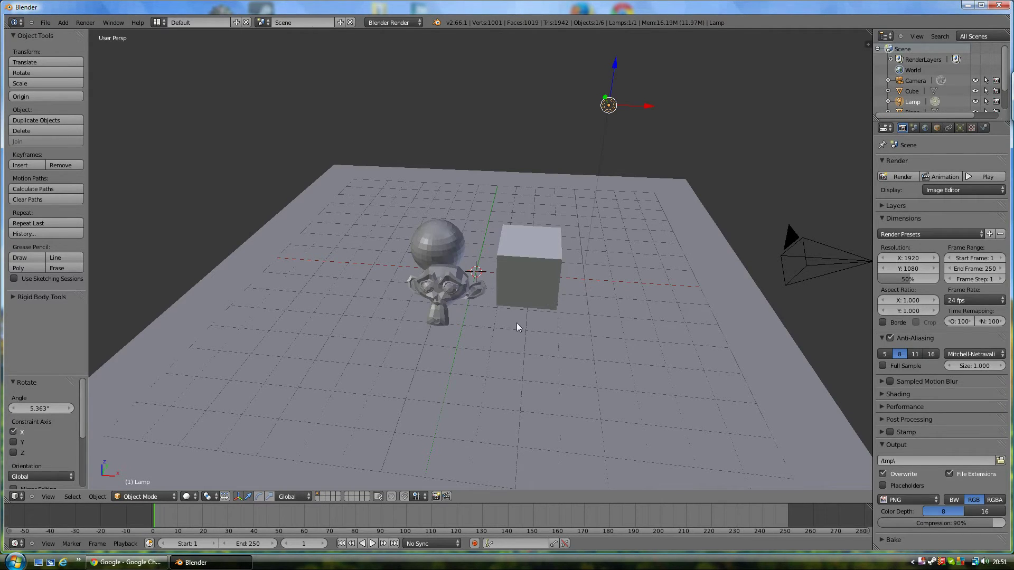
middle_click_drag(517, 324, 482, 326)
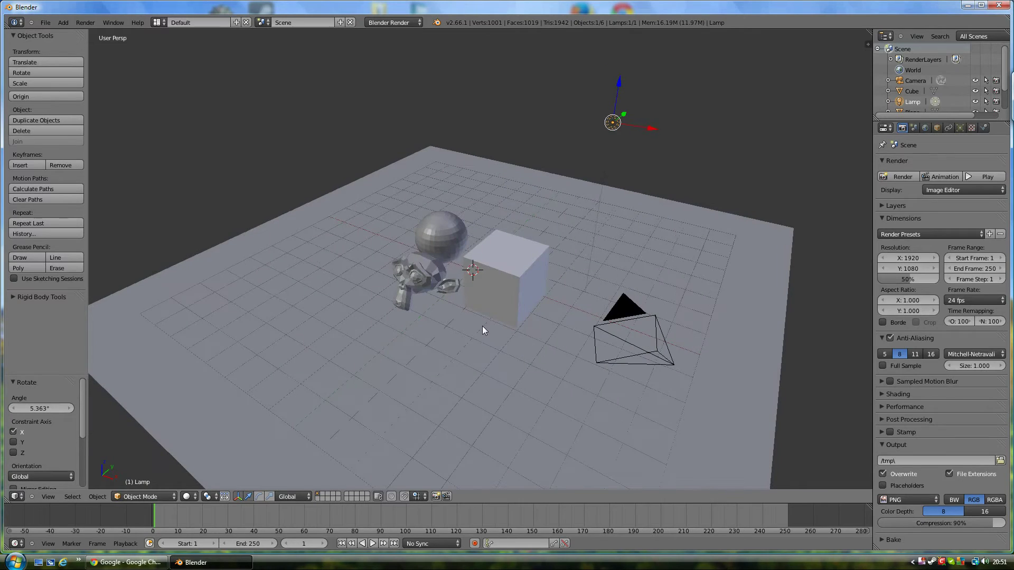
left_click(391, 22)
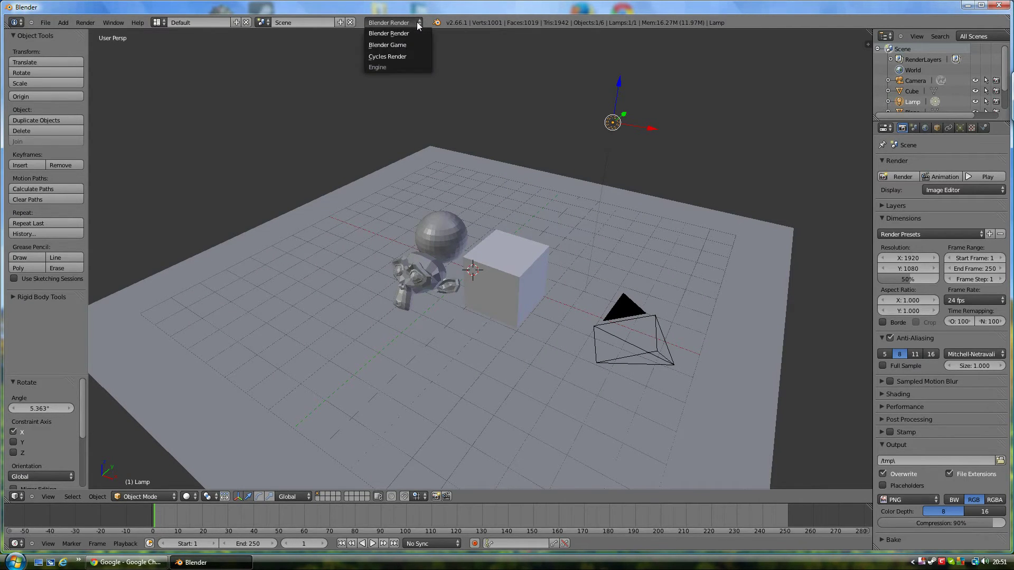
left_click(398, 56)
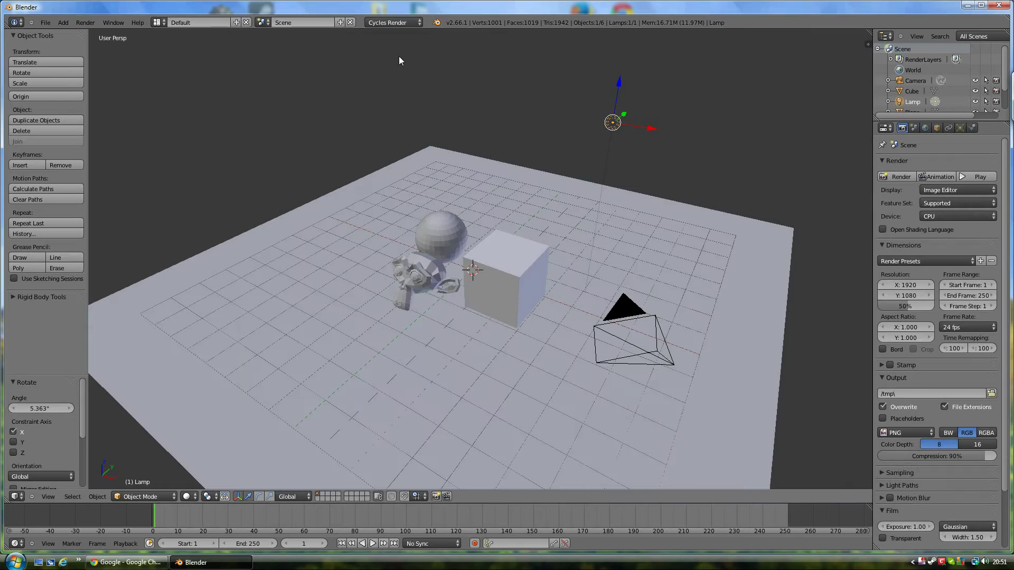
Apply smooth shading to the UV sphere and the monkey head.
middle_click_drag(417, 274, 524, 287)
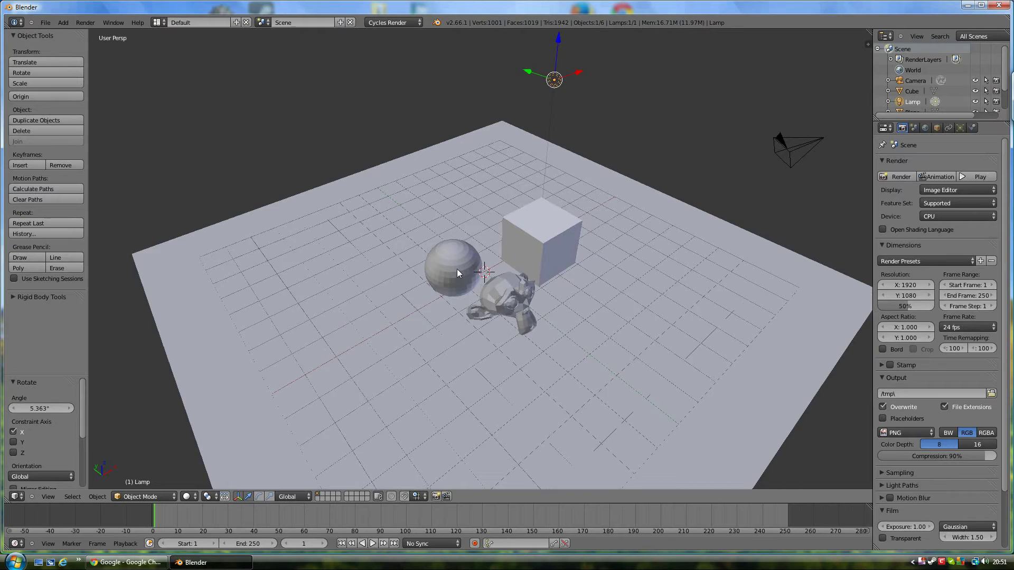
right_click(521, 301)
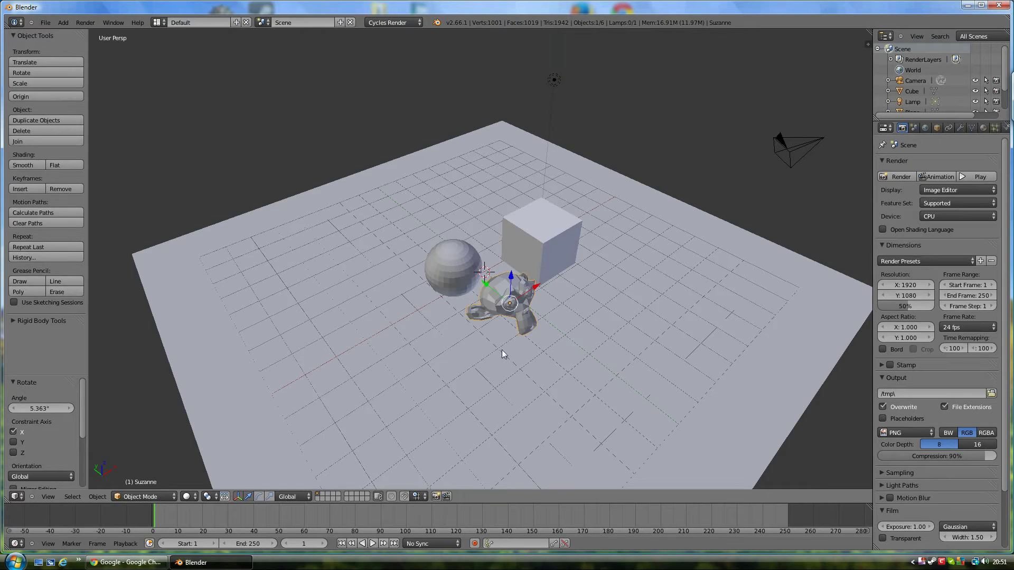
right_click(453, 274)
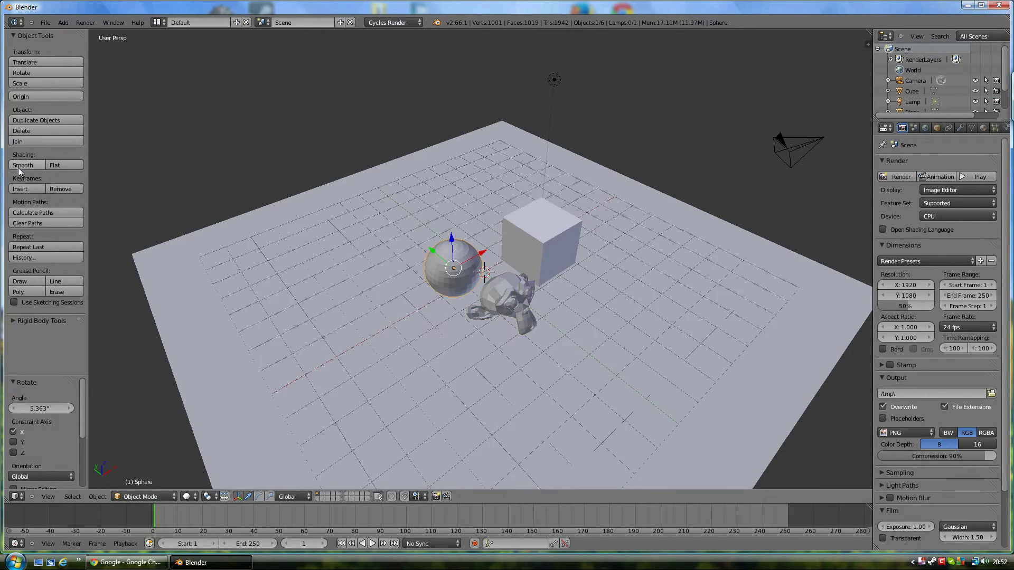
left_click(22, 165)
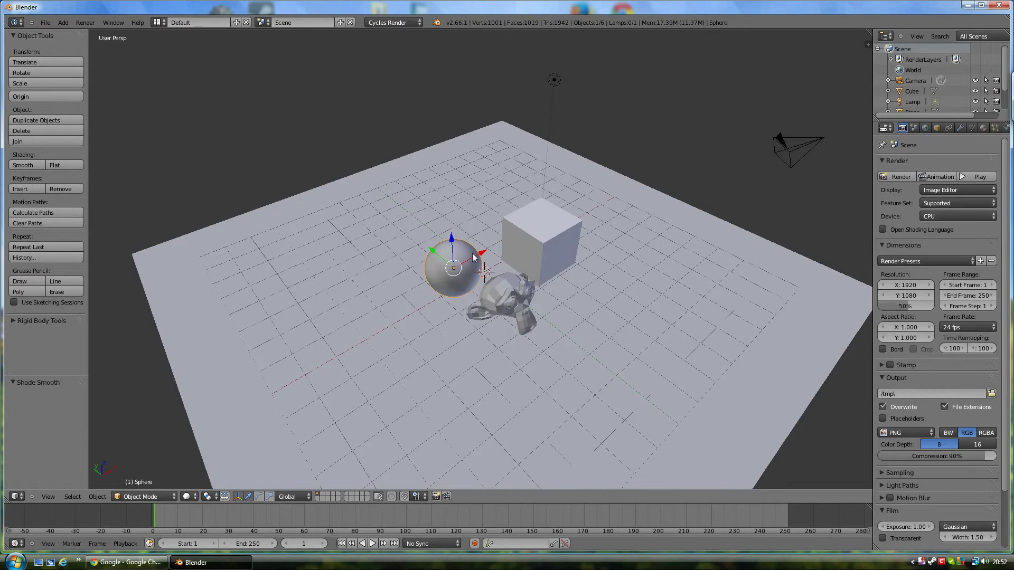
right_click(506, 303)
left_click(22, 165)
middle_click_drag(268, 267, 549, 265)
scroll(566, 318, "up", 2)
scroll(566, 318, "down", 4)
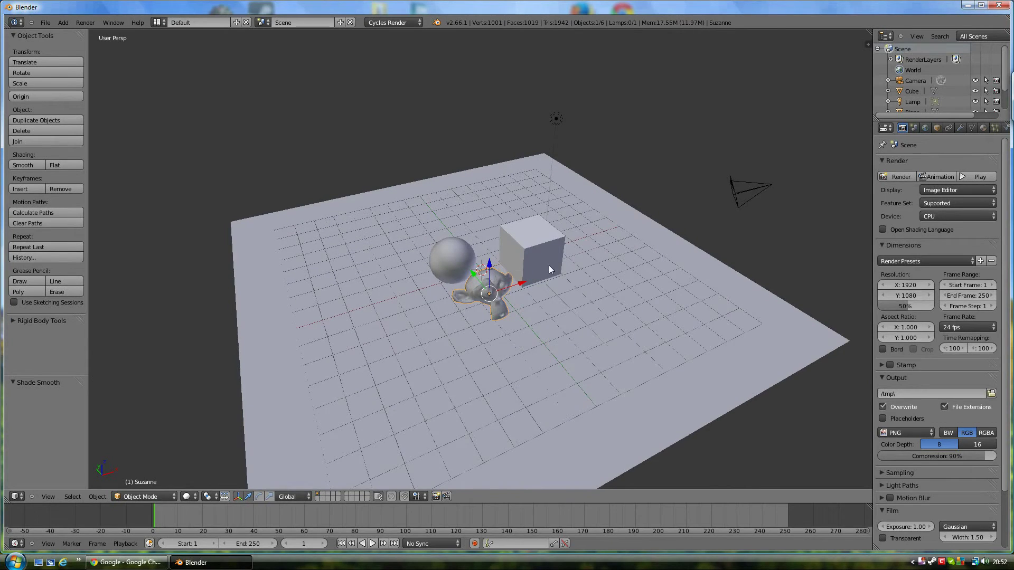
Delete the lamp above the objects.
right_click(560, 122)
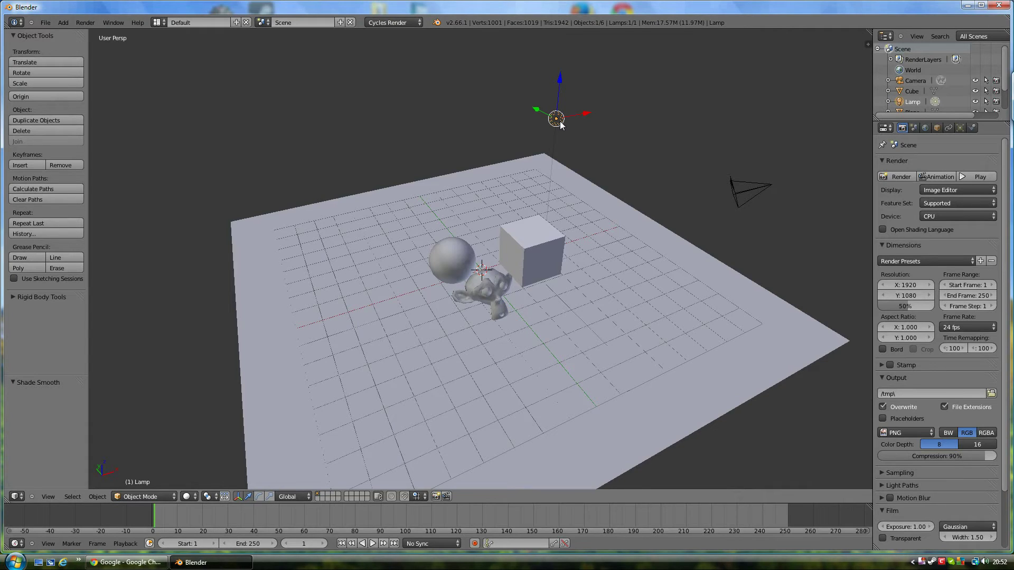
key("x")
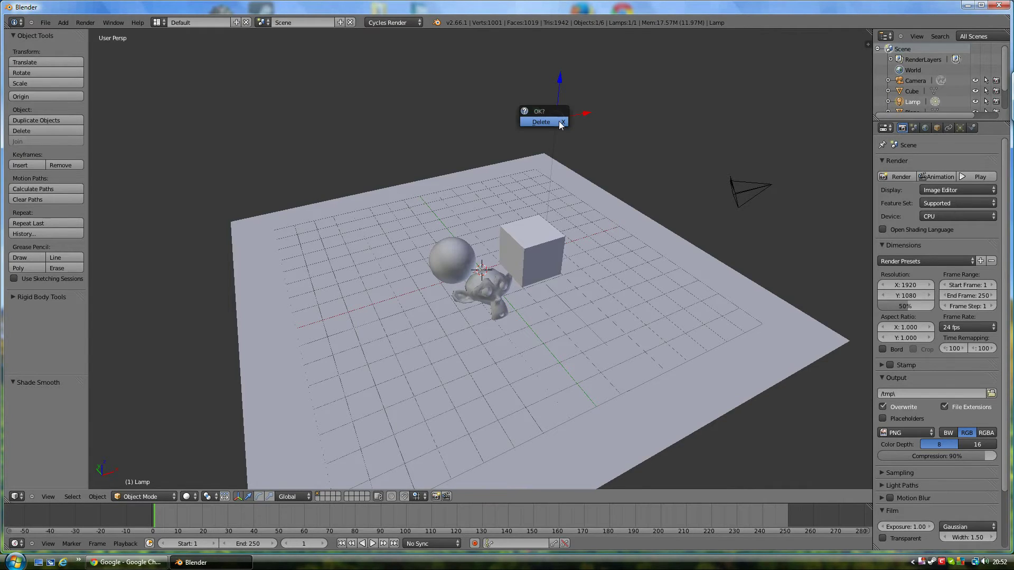
left_click(558, 121)
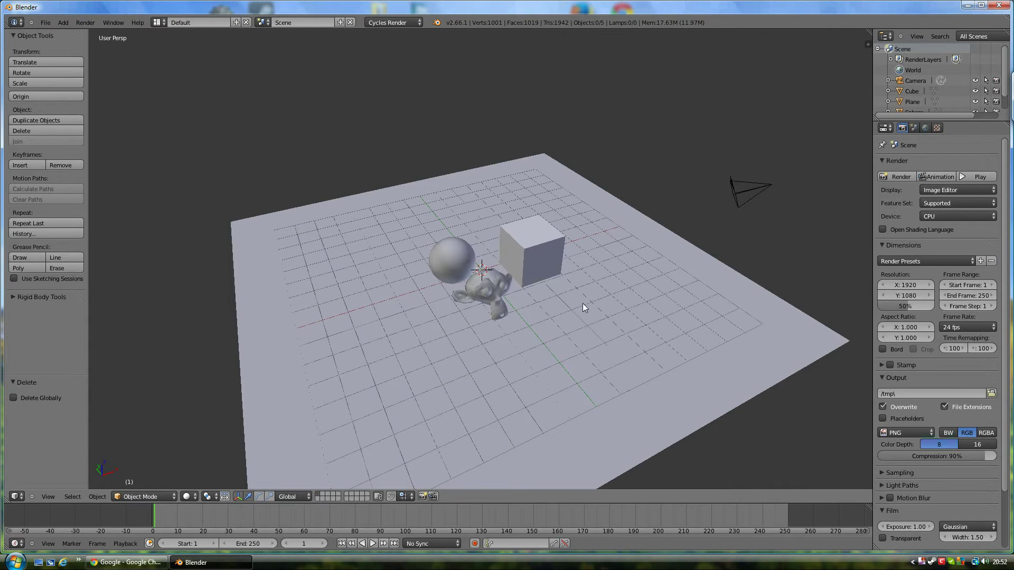
Add a mesh plane and raise it about 6.49 units along Z so it hangs above the objects.
left_click(63, 23)
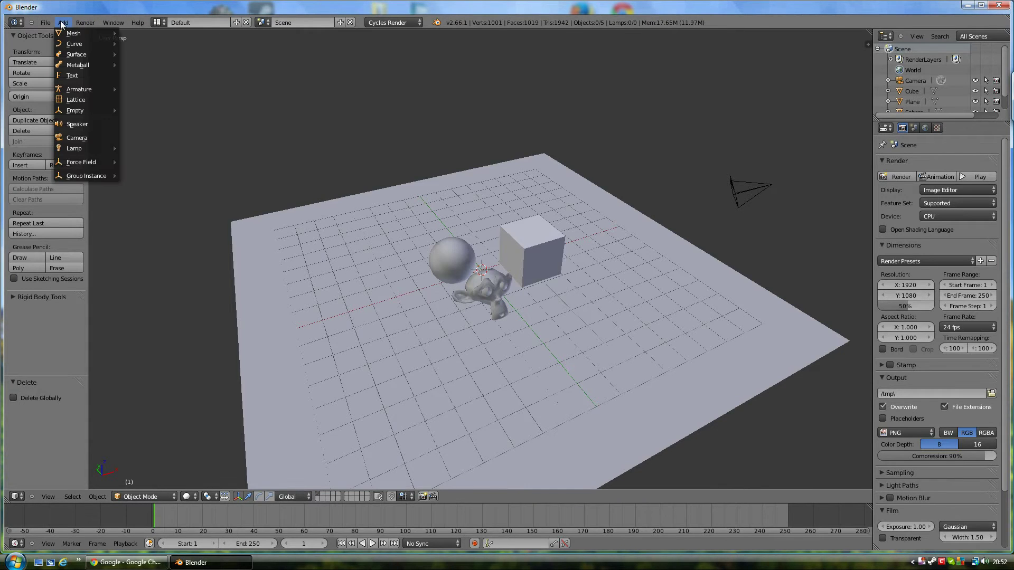
mouse_move(74, 32)
left_click(157, 34)
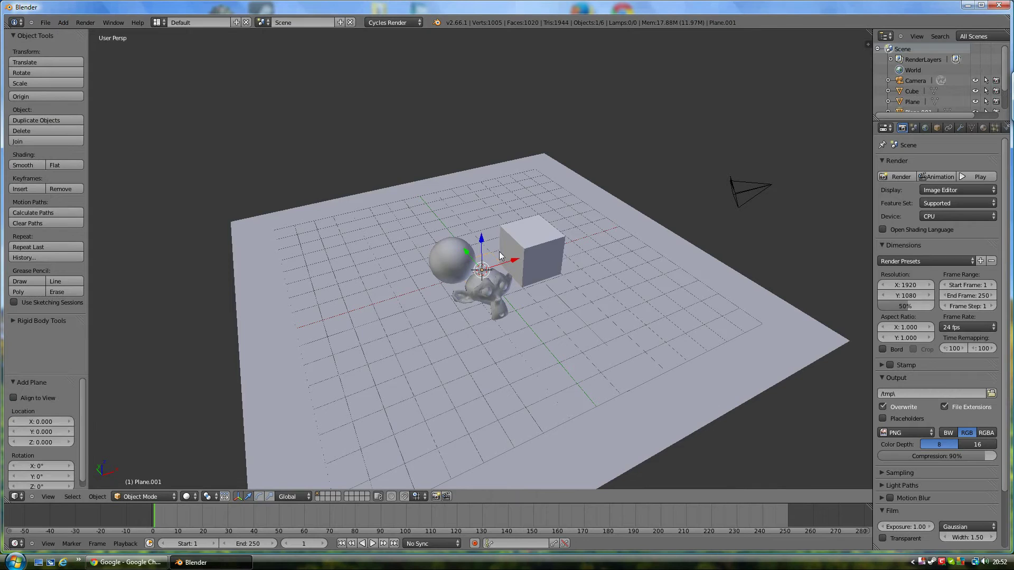
left_click_drag(483, 242, 504, 97)
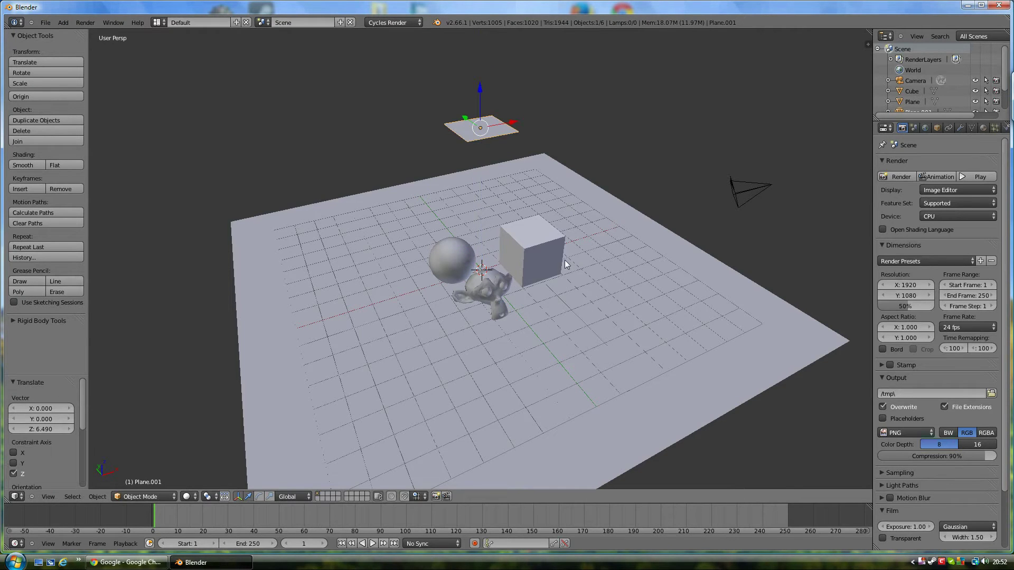
middle_click_drag(564, 260, 533, 241)
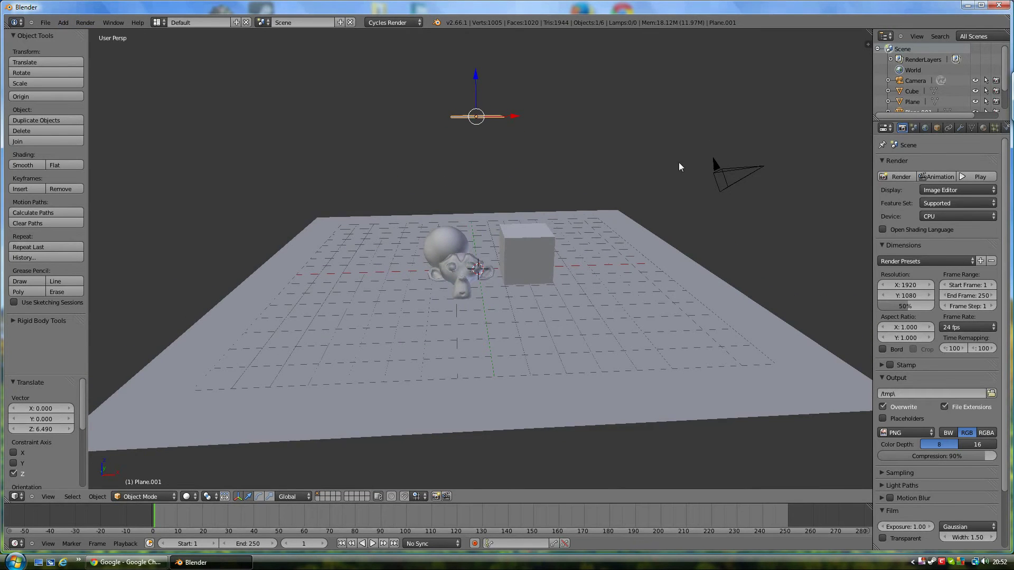
Render a still image of the scene with Cycles and return to the 3D view.
left_click(897, 176)
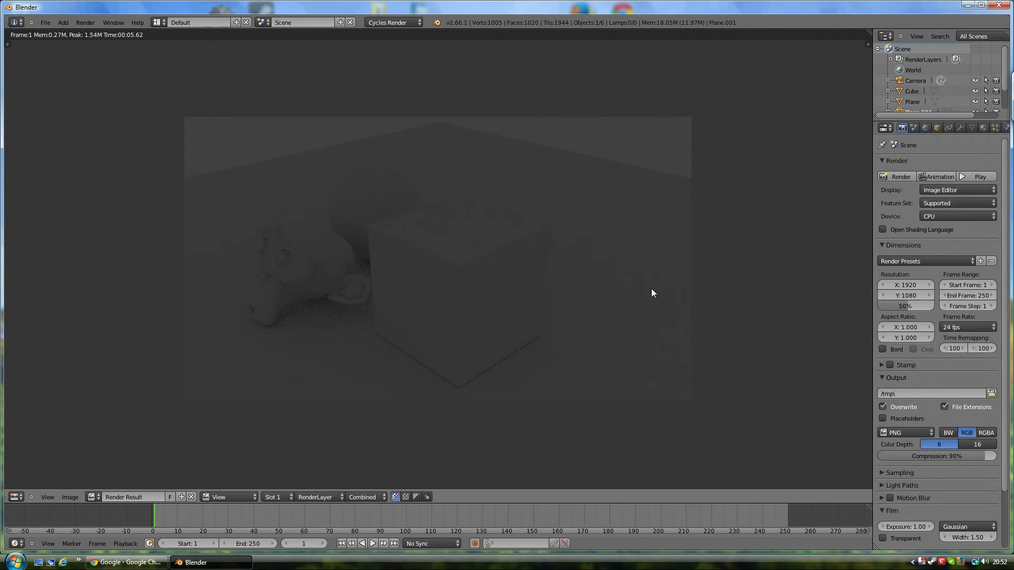
key("Escape")
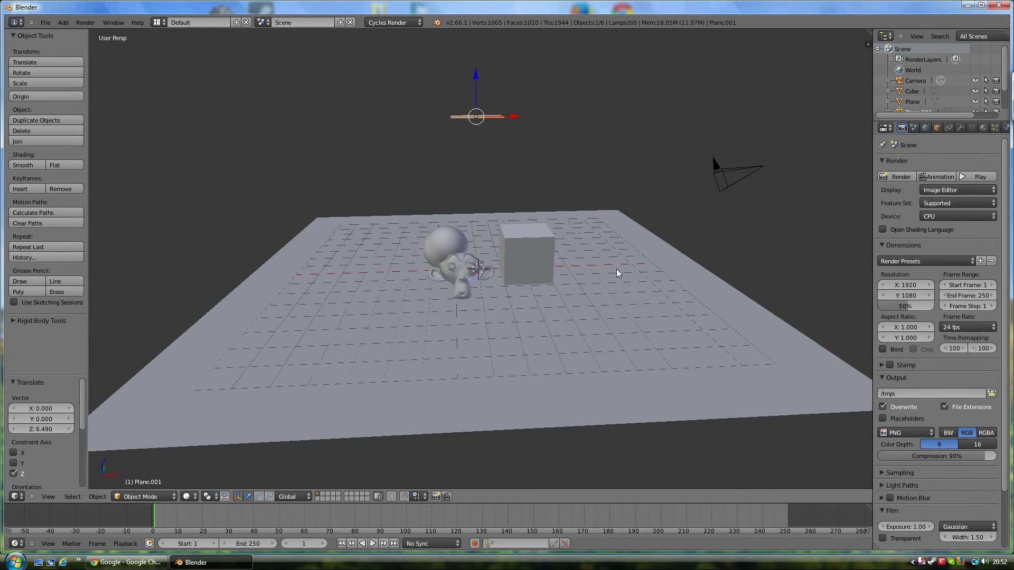
middle_click_drag(603, 276, 593, 299)
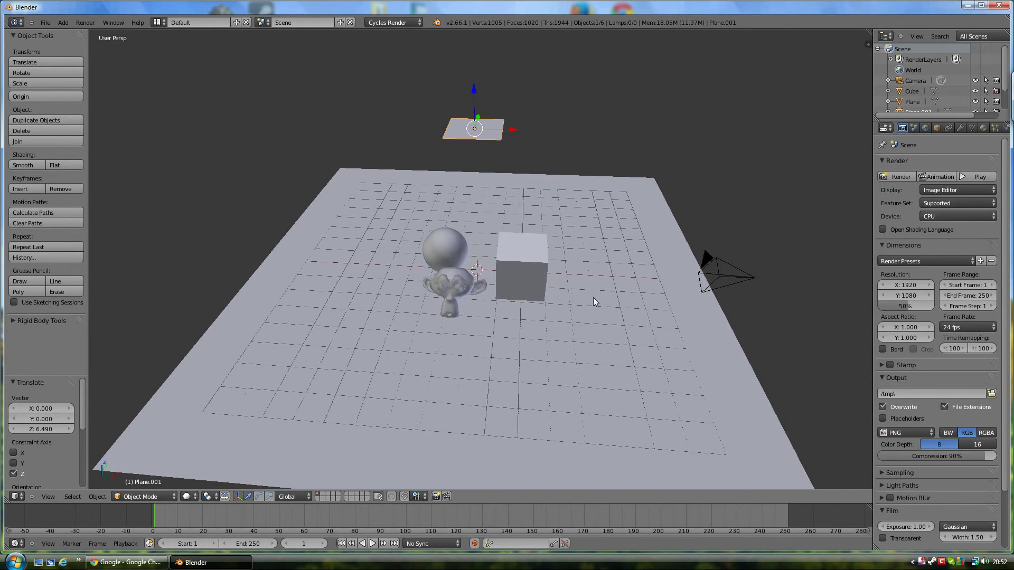
Add a new material to the sphere and set its Diffuse BSDF color to magenta, about R 0.8, G 0, B 0.7.
left_click(982, 128)
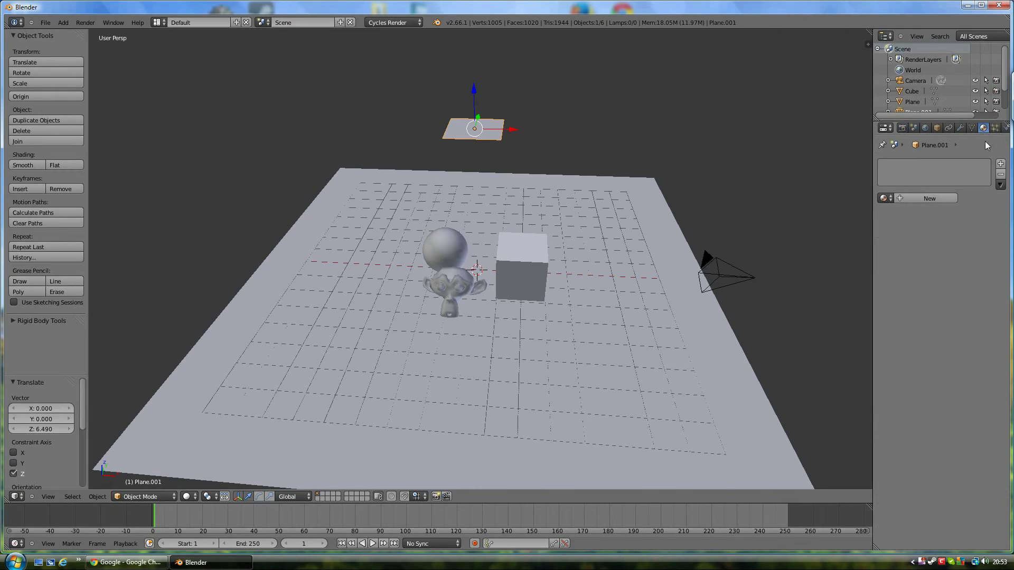
right_click(511, 248)
right_click(506, 271)
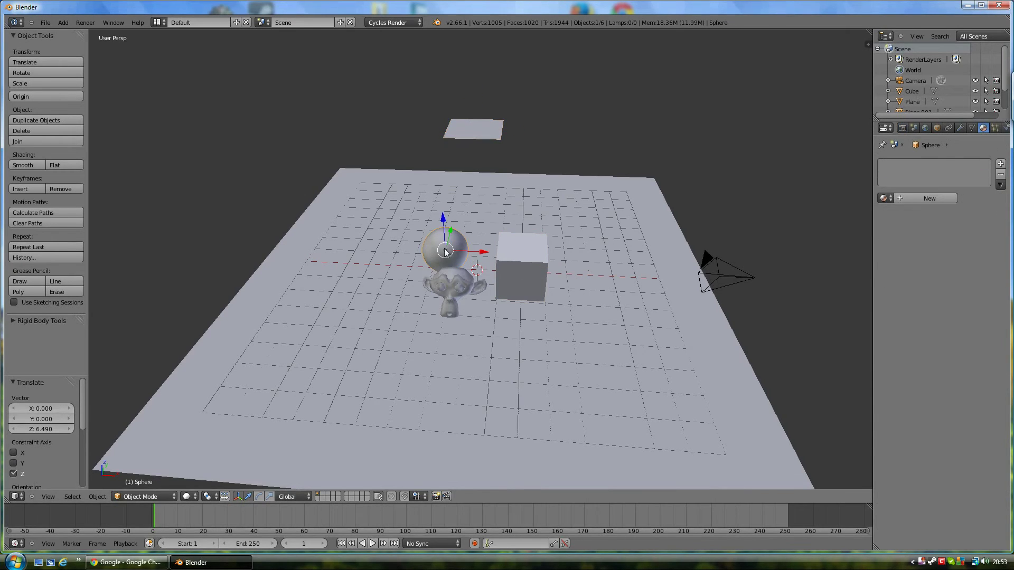
right_click(509, 274)
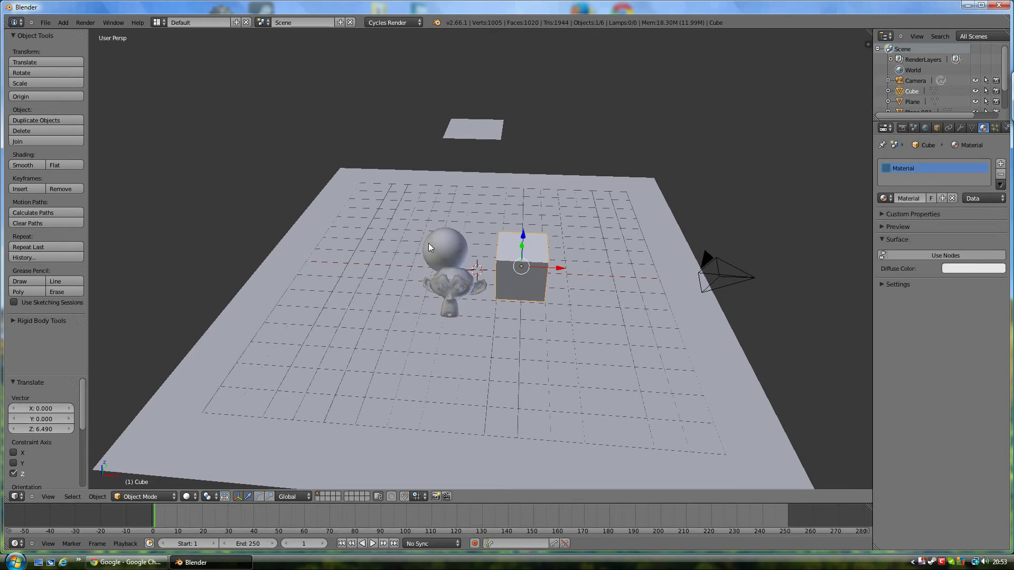
right_click(431, 247)
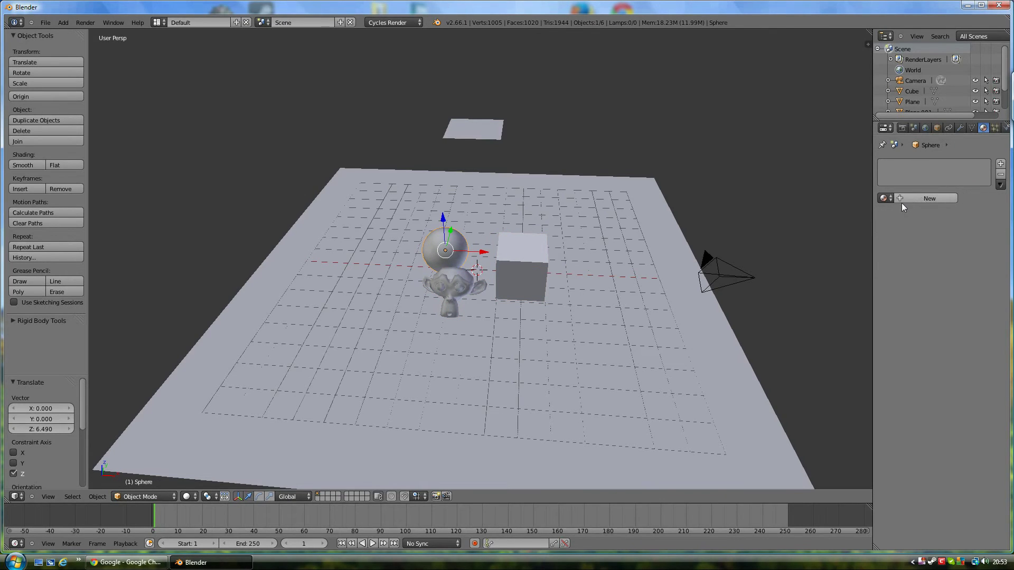
right_click(531, 274)
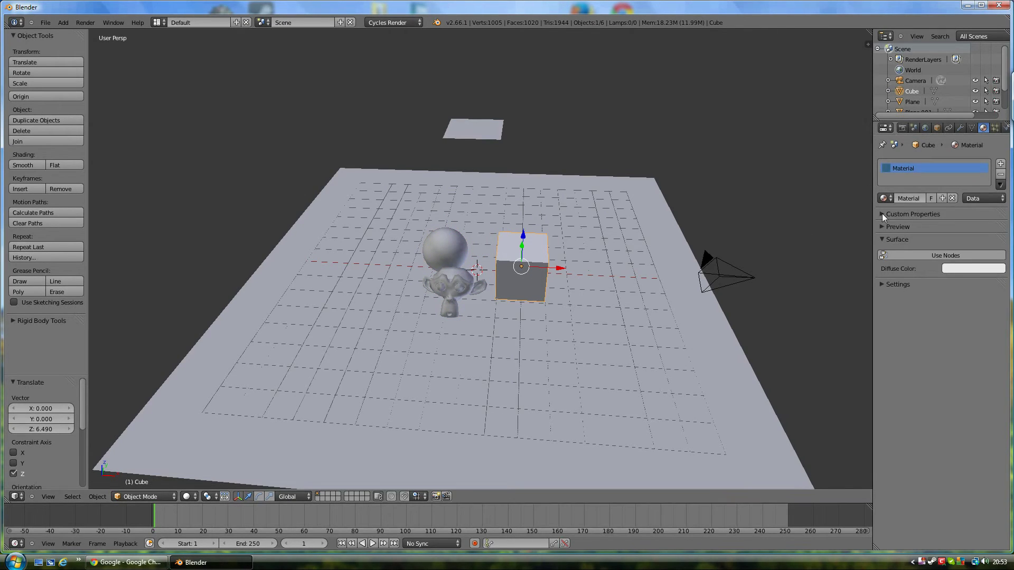
right_click(453, 247)
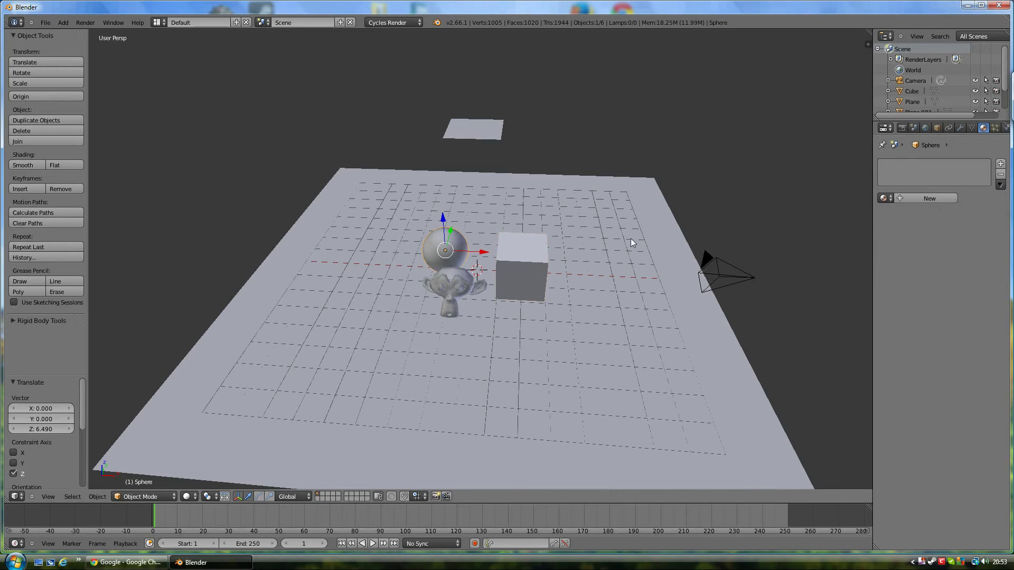
left_click(910, 202)
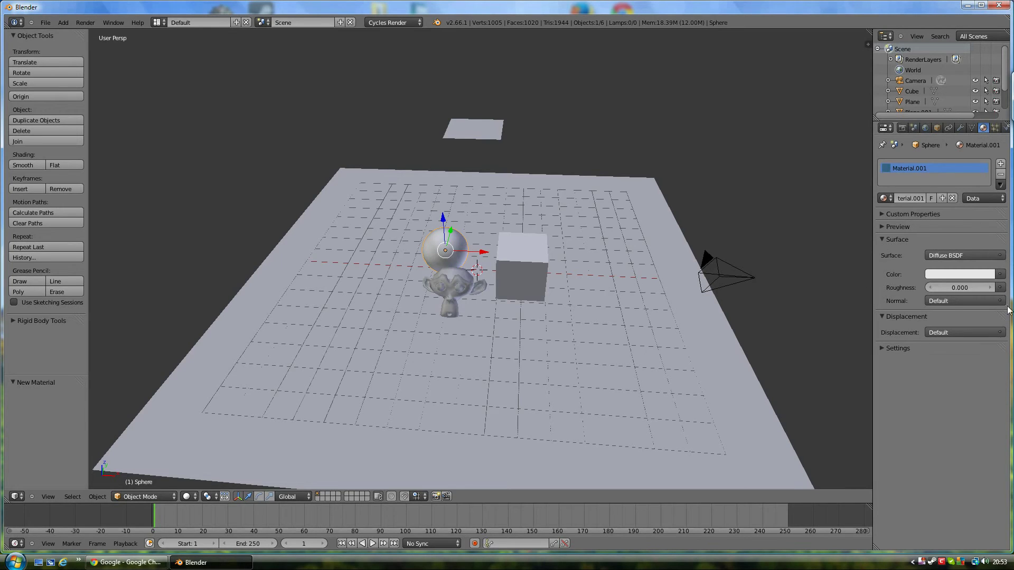
left_click(946, 275)
left_click_drag(945, 180, 977, 191)
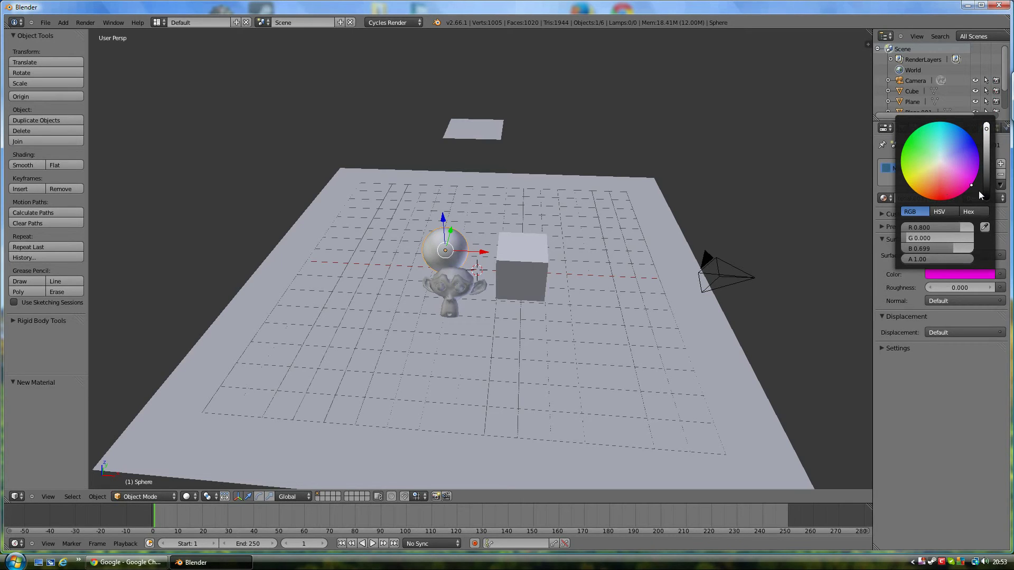
Add a new material to the monkey head and set its Diffuse BSDF color to a saturated blue.
right_click(465, 284)
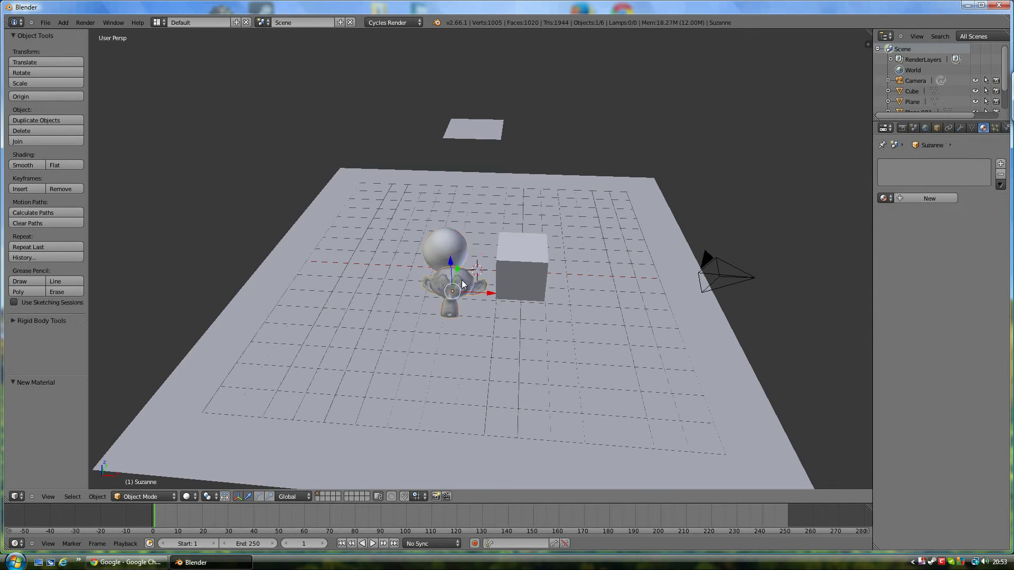
left_click(907, 198)
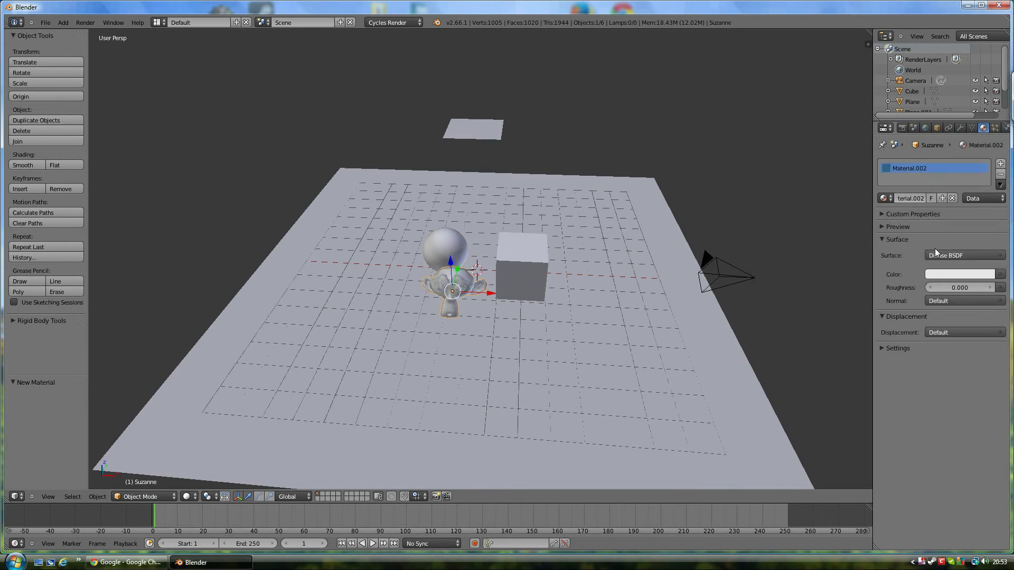
left_click(943, 273)
left_click_drag(960, 152, 974, 142)
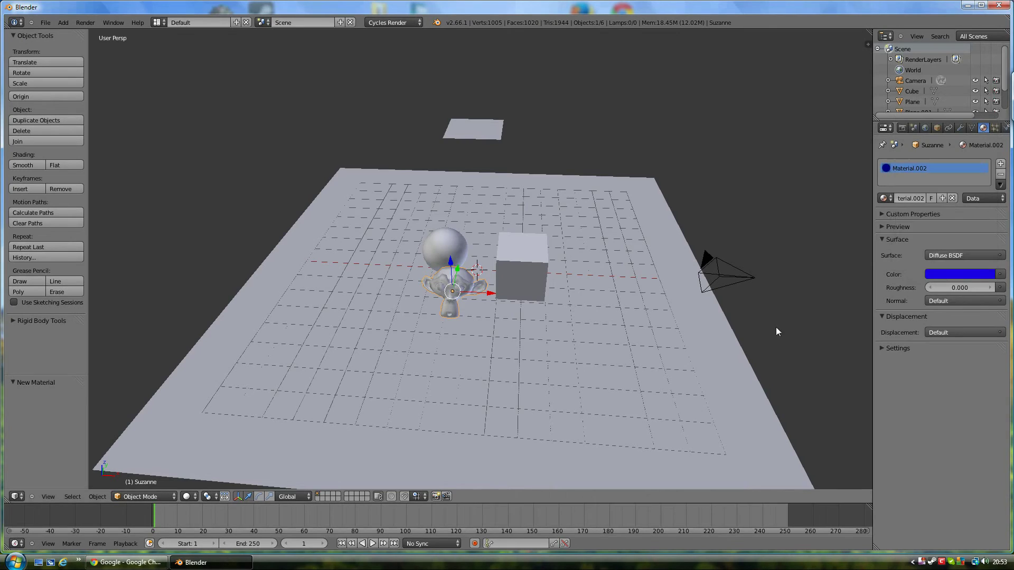
Enable nodes on the cube's existing material and set its Diffuse BSDF color to bright red.
right_click(514, 283)
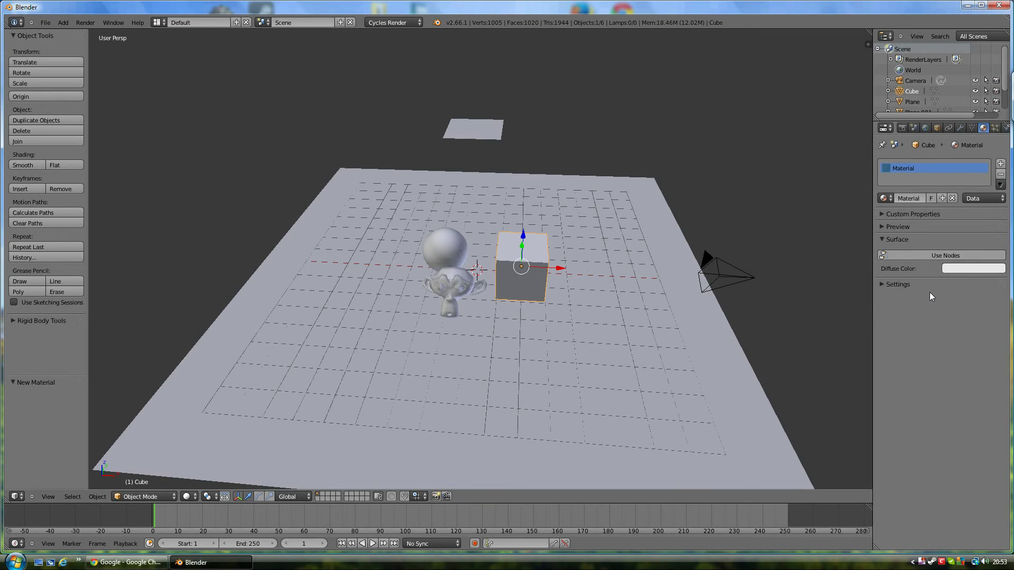
left_click(937, 256)
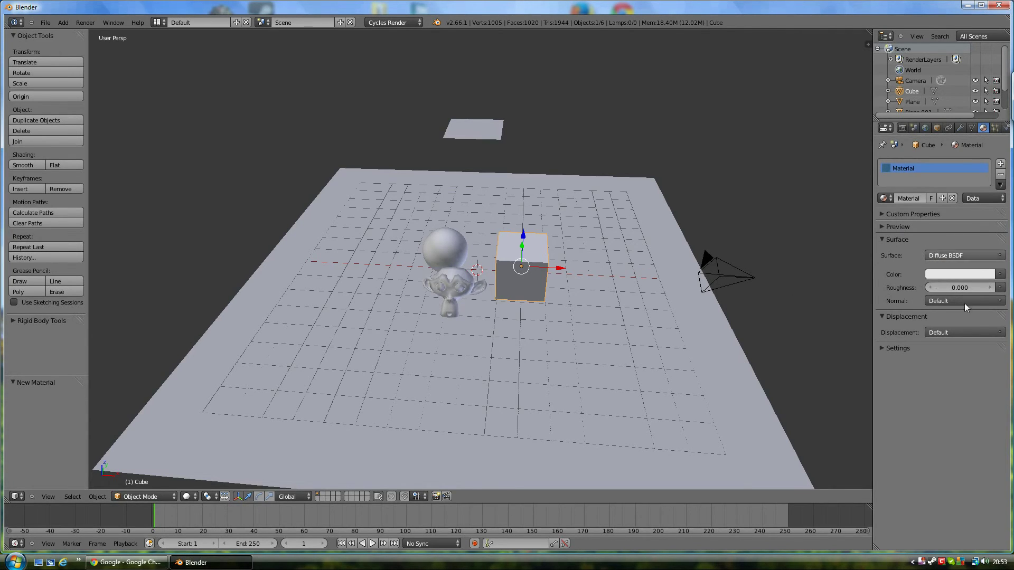
left_click(933, 275)
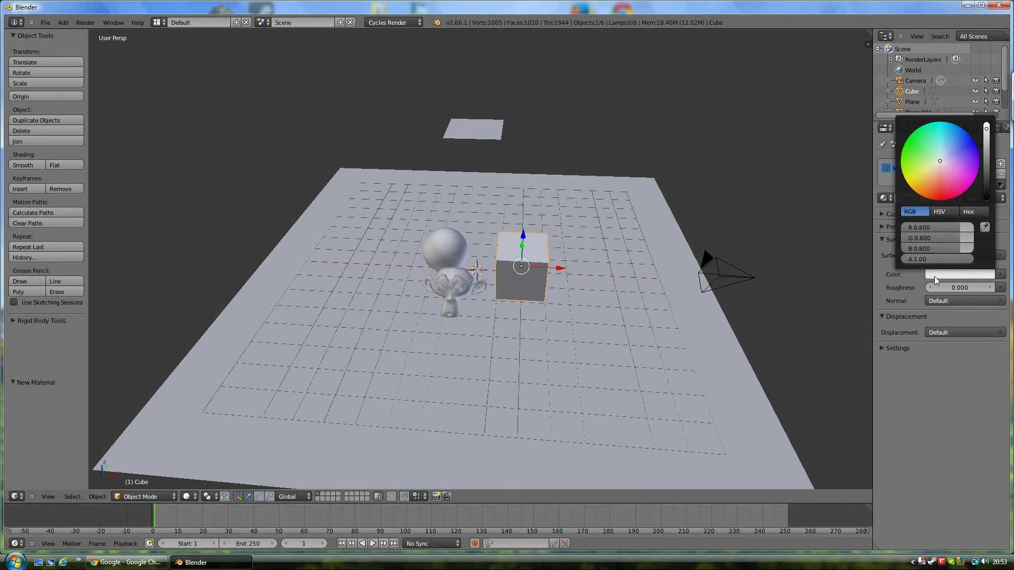
left_click(942, 200)
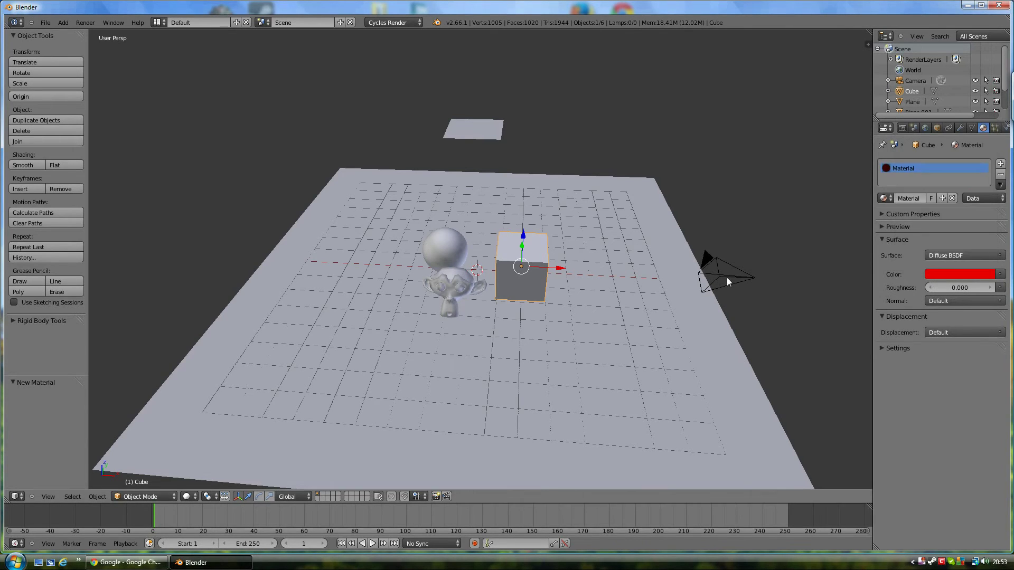
Render a still image of the coloured objects with Cycles and return to the 3D view.
key("F12")
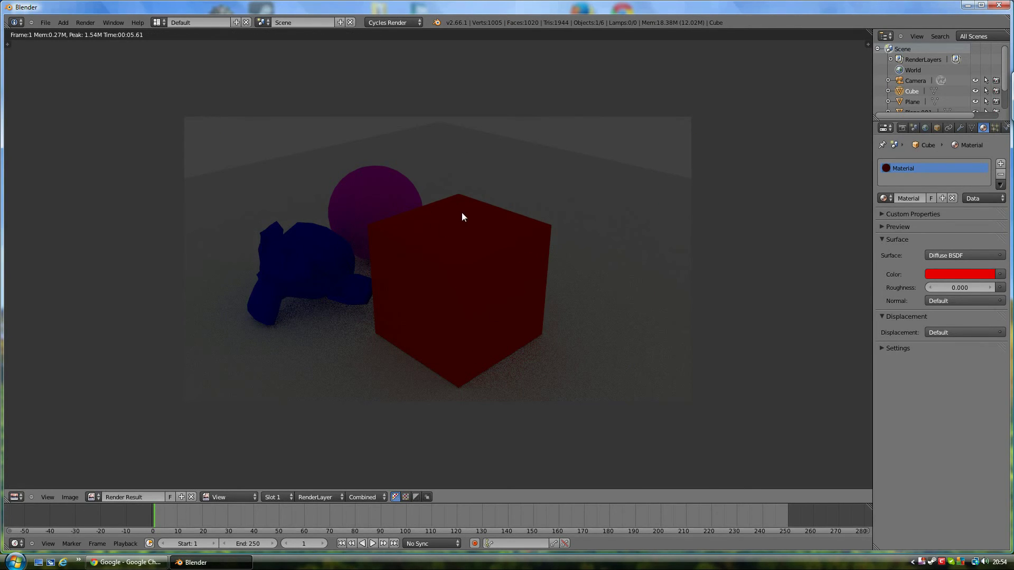
key("Escape")
Add a new material to the small plane above the objects and change its surface shader to Emission.
middle_click_drag(653, 271, 496, 156)
right_click(510, 126)
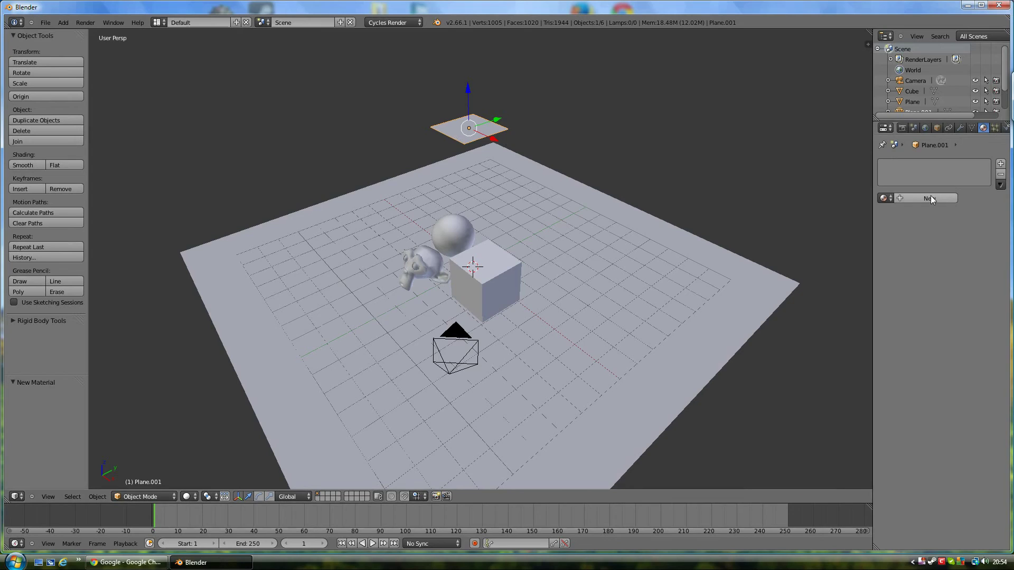
left_click(898, 198)
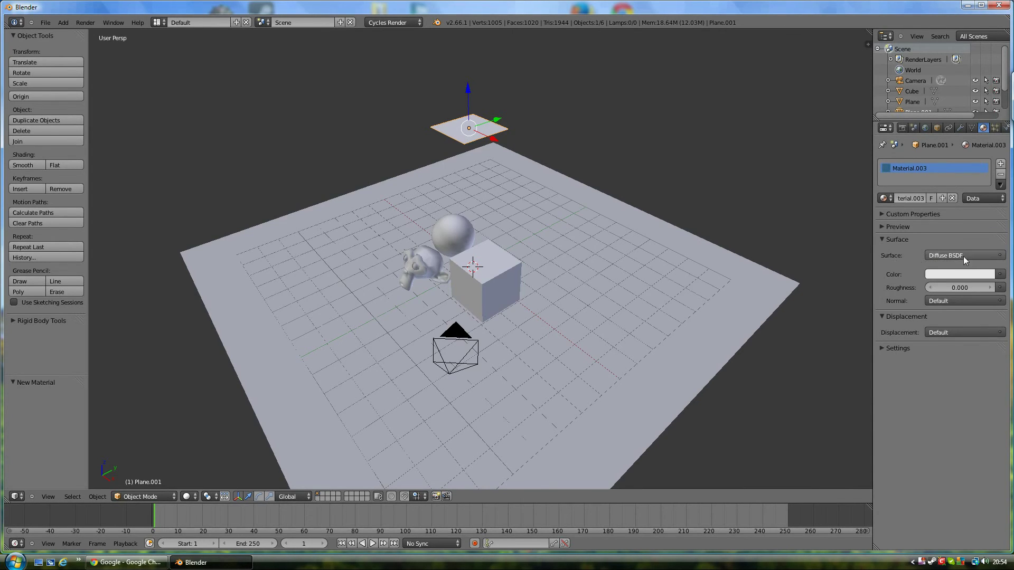
left_click(998, 256)
left_click(875, 258)
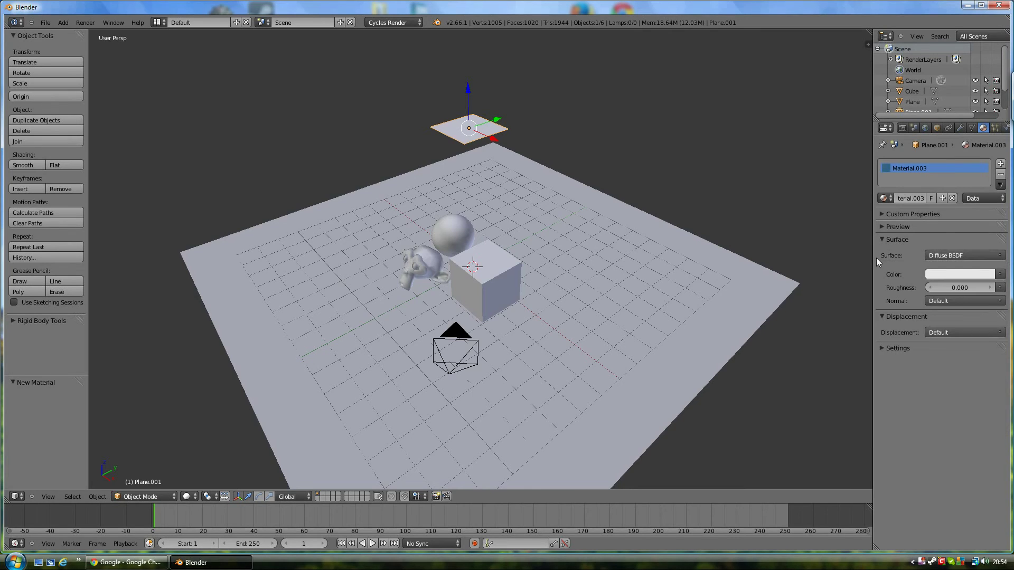
left_click(950, 255)
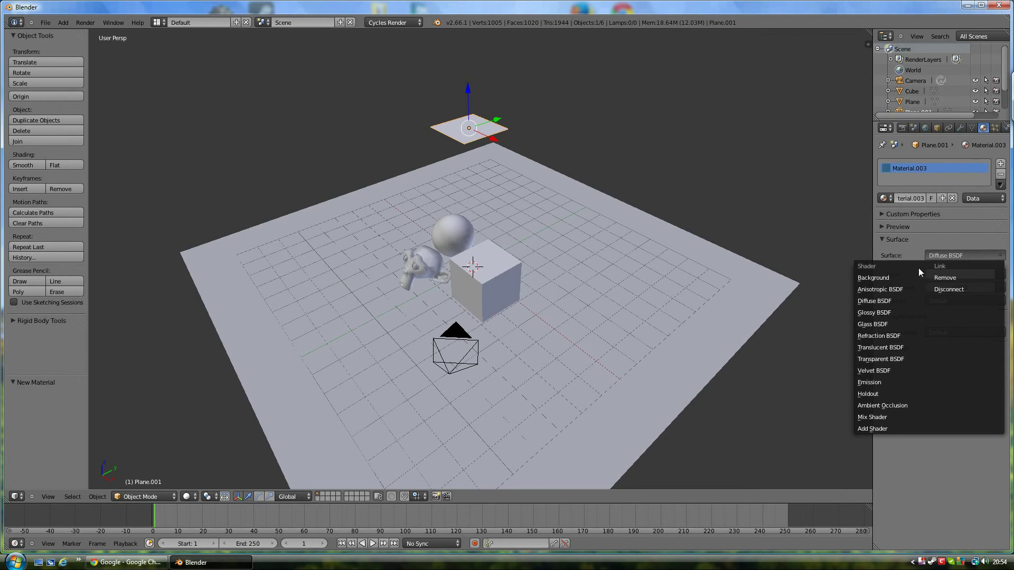
left_click(878, 381)
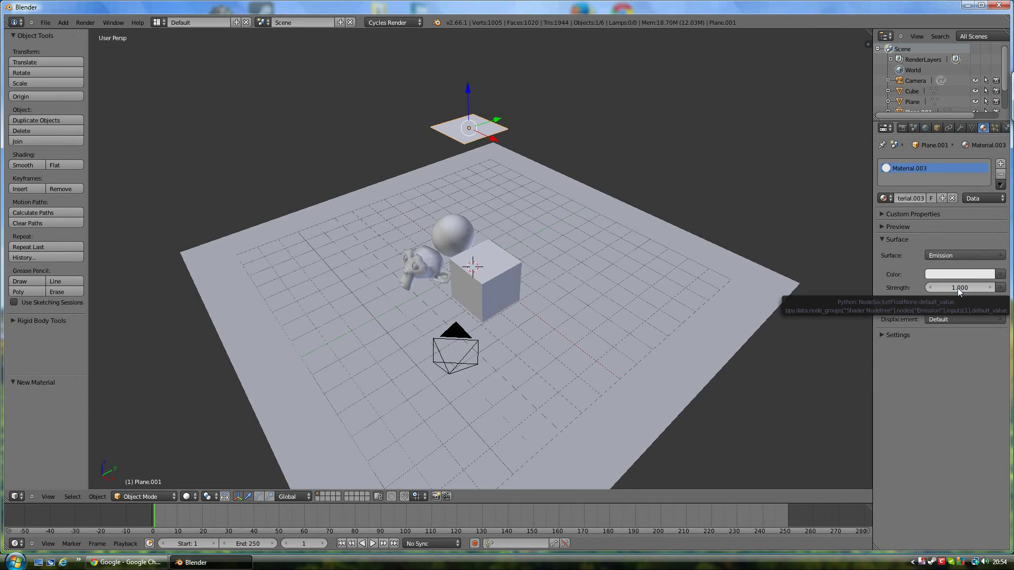
Preview the scene in Wireframe viewport shading and return to Solid shading.
mouse_move(604, 303)
middle_mouse_down()
mouse_move(531, 306)
mouse_move(584, 308)
middle_mouse_up()
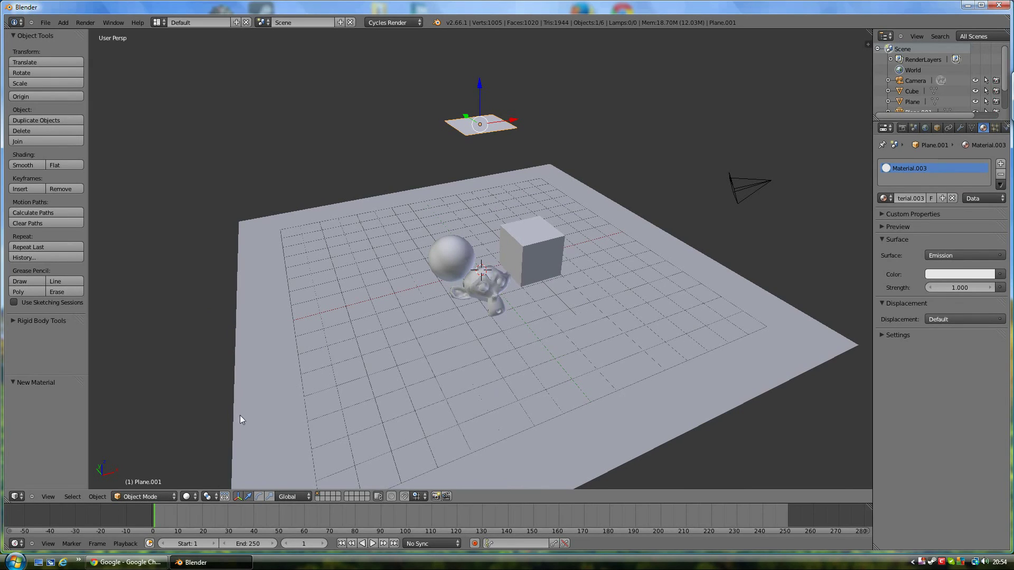
left_click(195, 496)
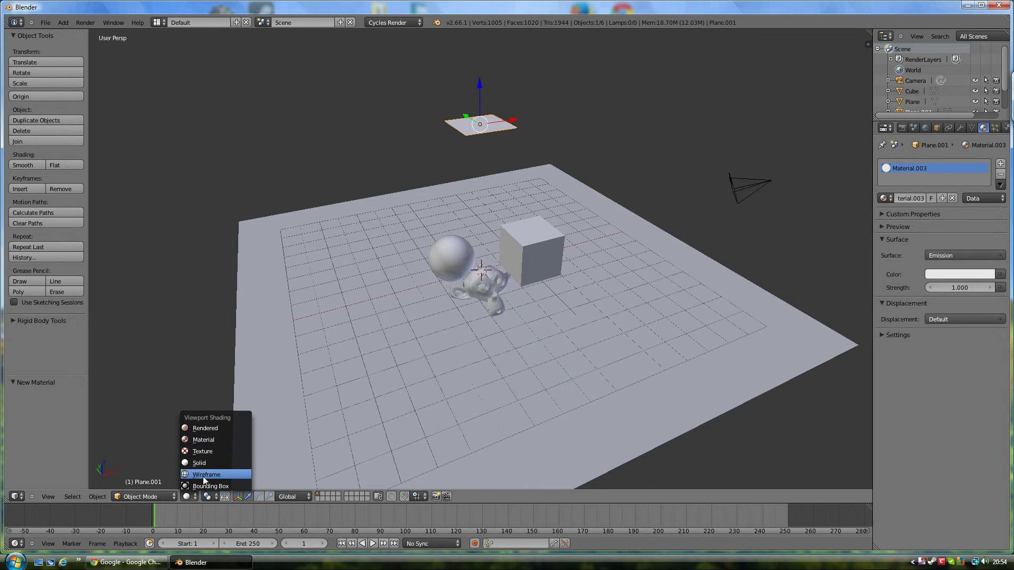
left_click(202, 475)
mouse_move(437, 379)
middle_mouse_down()
mouse_move(497, 371)
mouse_move(503, 360)
mouse_move(426, 363)
mouse_move(428, 389)
mouse_move(448, 396)
mouse_move(442, 372)
middle_mouse_up()
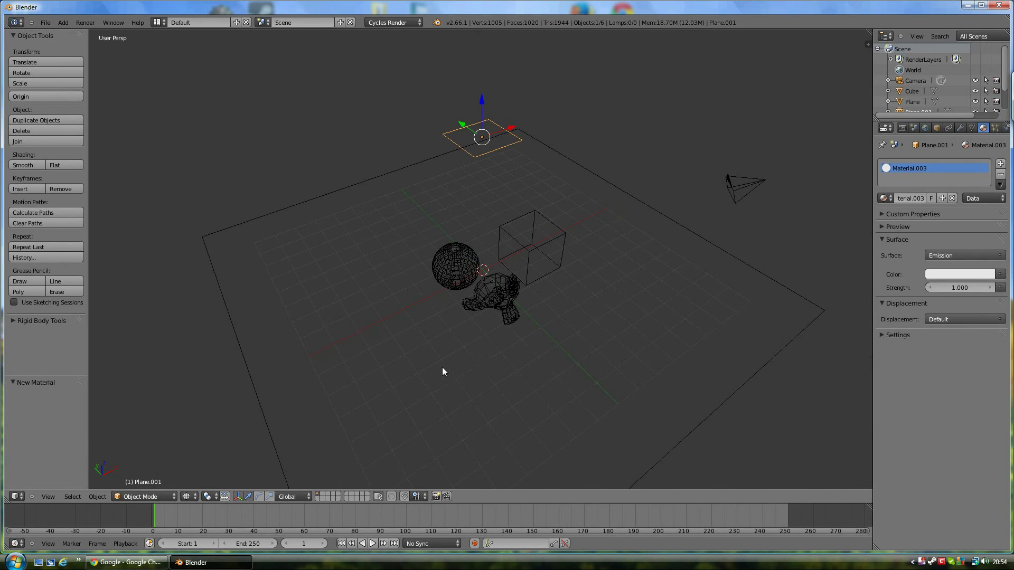
left_click(195, 496)
left_click(199, 461)
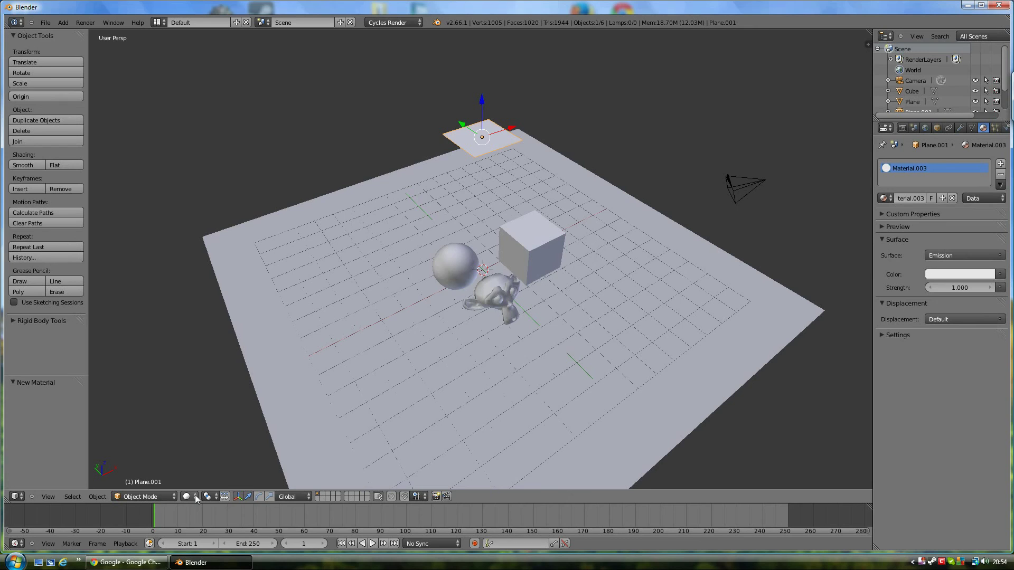
Switch the 3D view to Rendered shading to preview the scene's lighting and colours live.
left_click(195, 496)
left_click(208, 429)
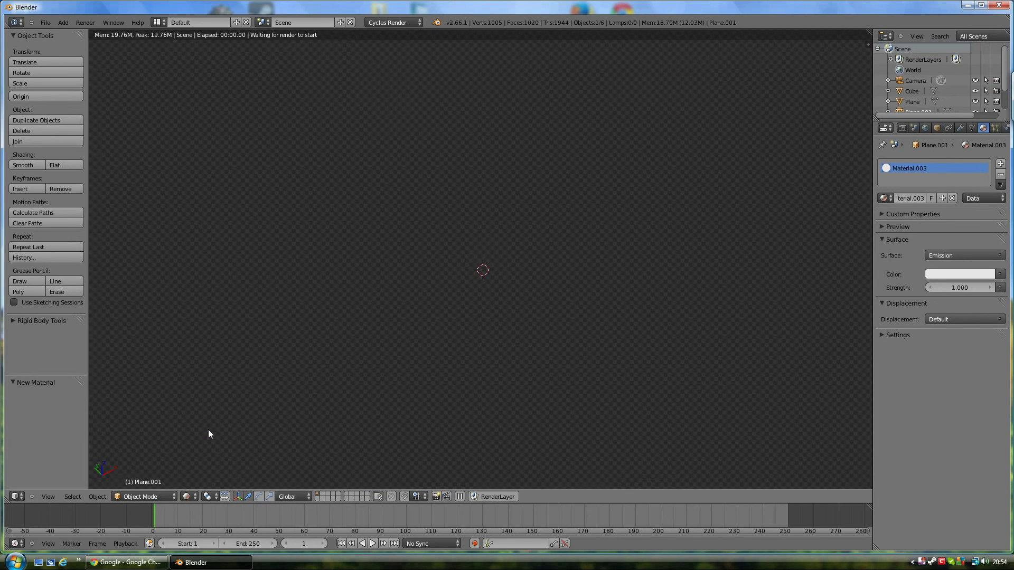
middle_click_drag(494, 378, 592, 424)
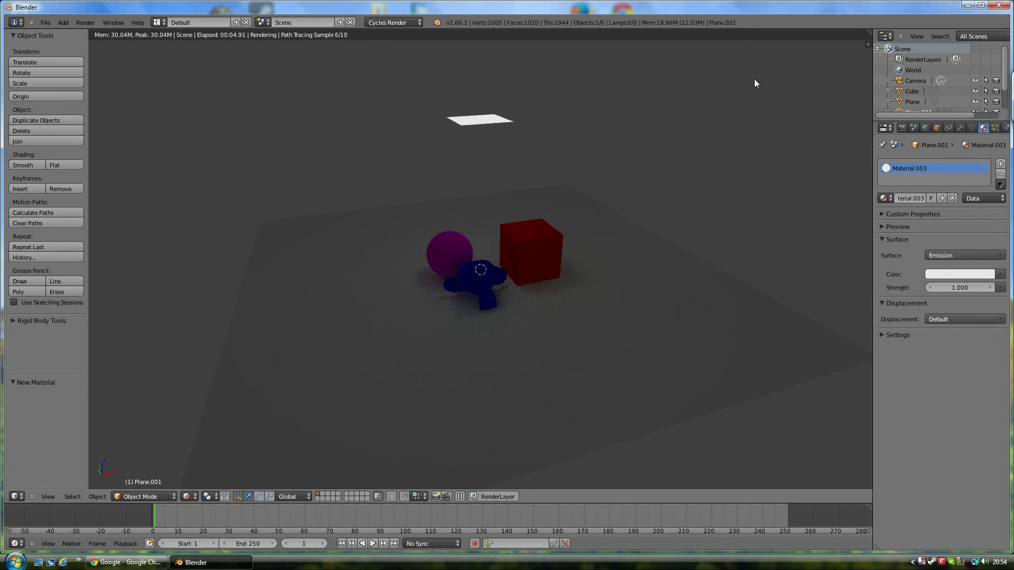
Split the 3D view into two side-by-side views, one in Solid shading and the other in Rendered shading.
left_click(868, 44)
key("shift+z")
left_click_drag(774, 74, 463, 80)
key("shift+z")
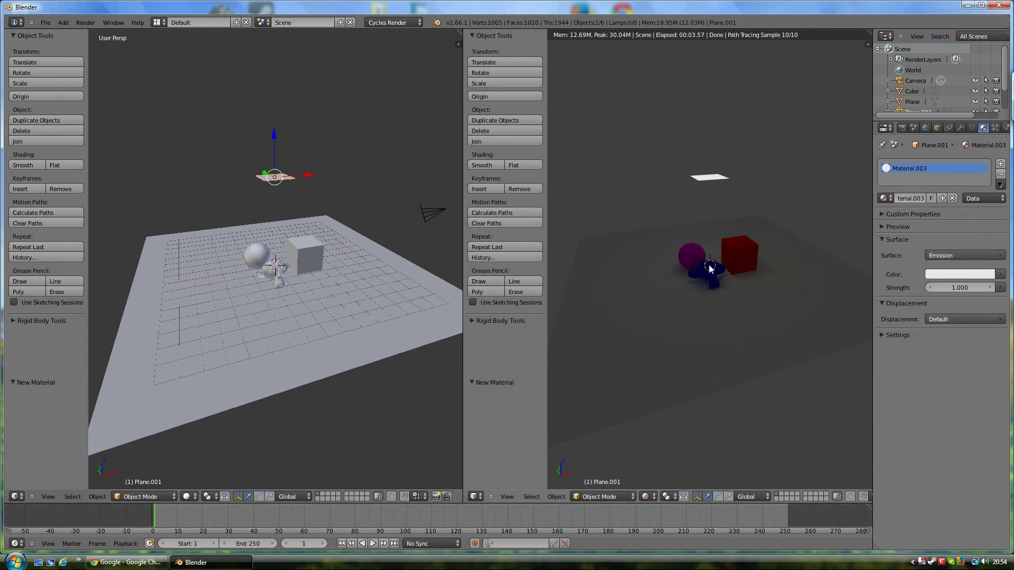
Lower the light-emitting plane about 1.88 units along Z, closer to the objects.
scroll(294, 200, "up", 1)
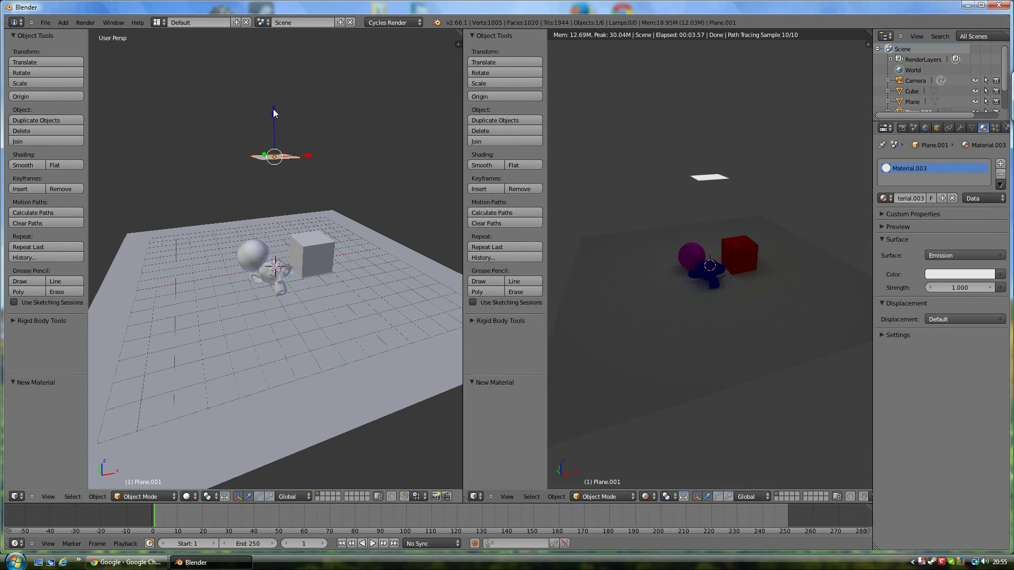
left_click_drag(274, 112, 278, 147)
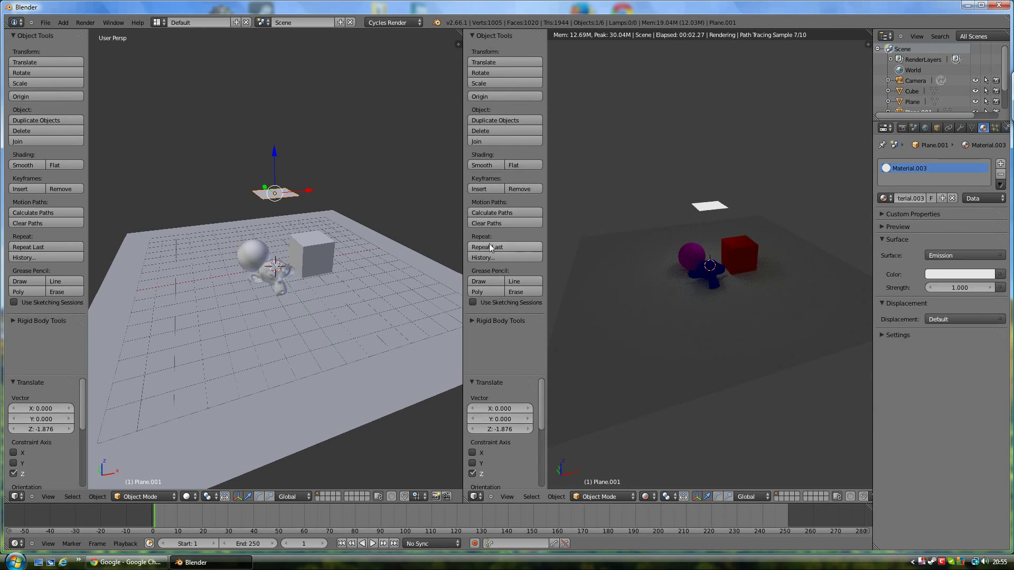
Try emission strengths of 465, 0, 80 and 156 on the overhead plane's material.
left_click(956, 288)
type("465")
key("Return")
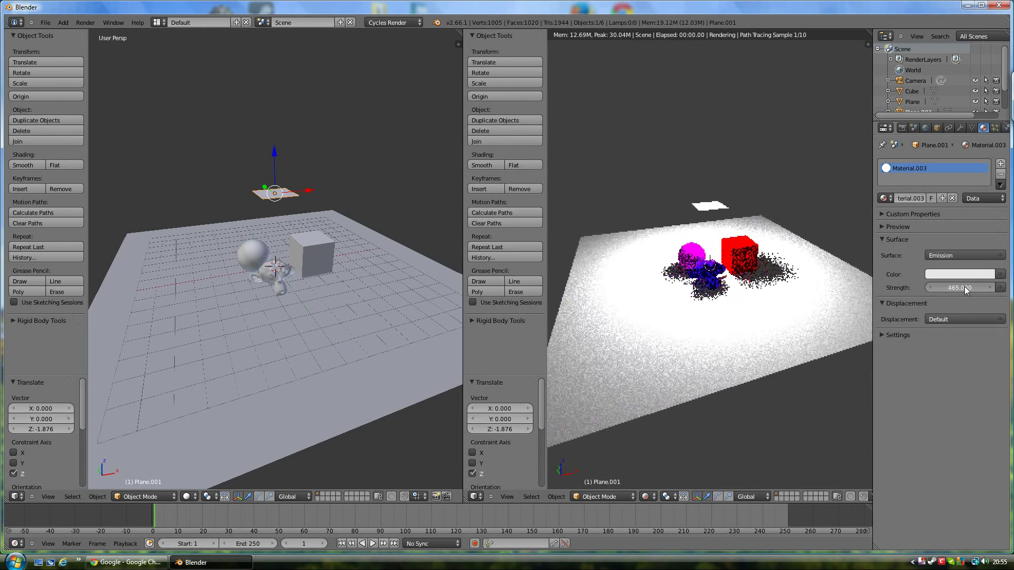
left_click(956, 287)
type("0")
key("Return")
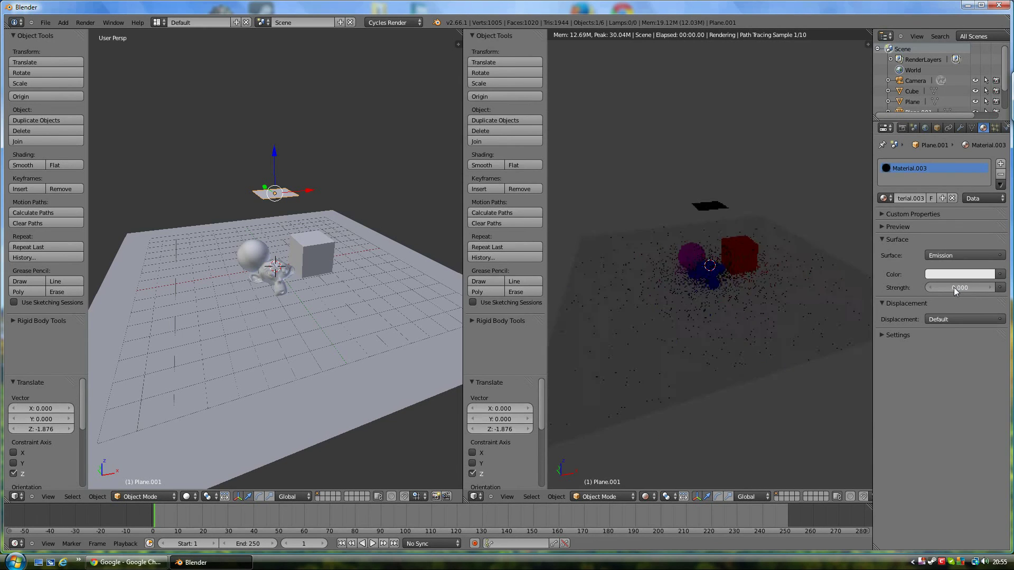
left_click(955, 288)
type("80")
key("Return")
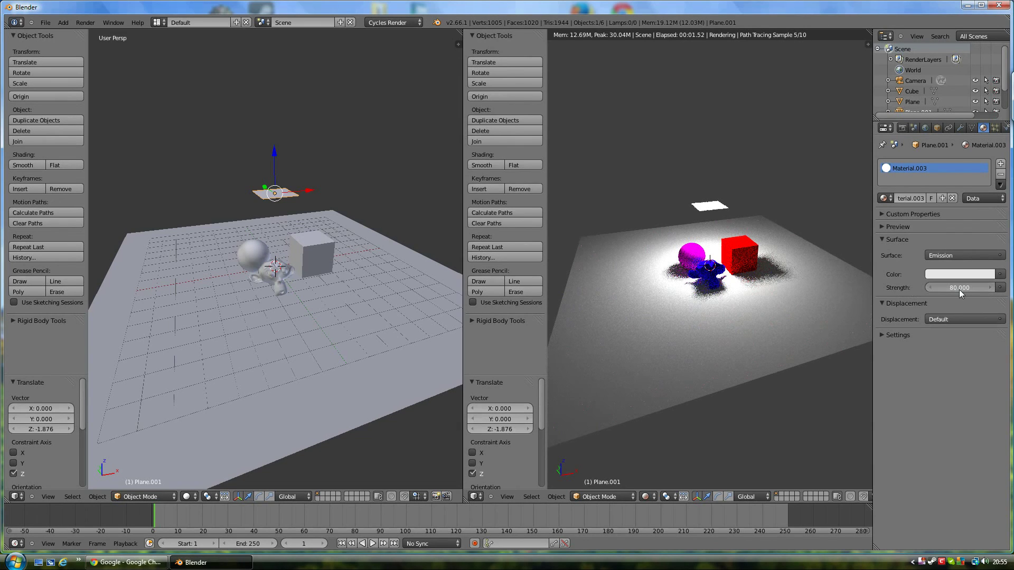
left_click_drag(956, 289, 958, 287)
Set the overhead plane's emission strength to 10.
left_click(991, 291)
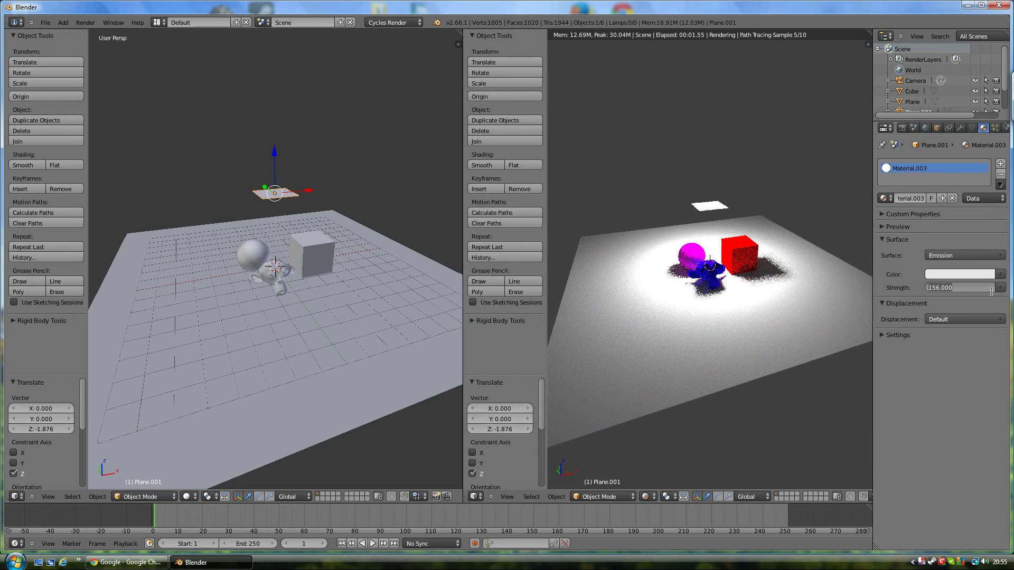
type("10")
key("Return")
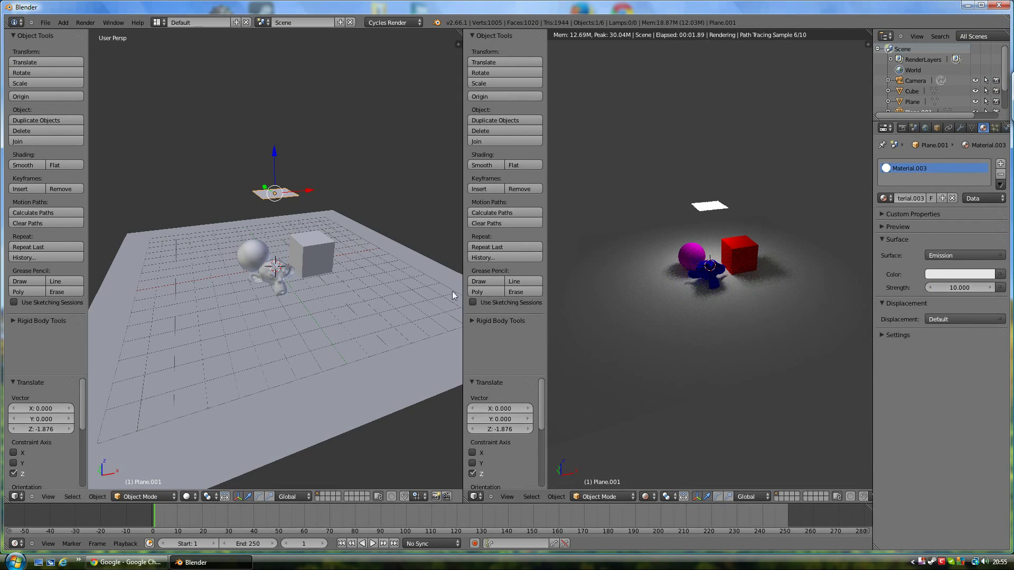
Inspect the objects and their shadows in the rendered view, then render a still image with Cycles.
middle_click_drag(689, 254, 712, 285)
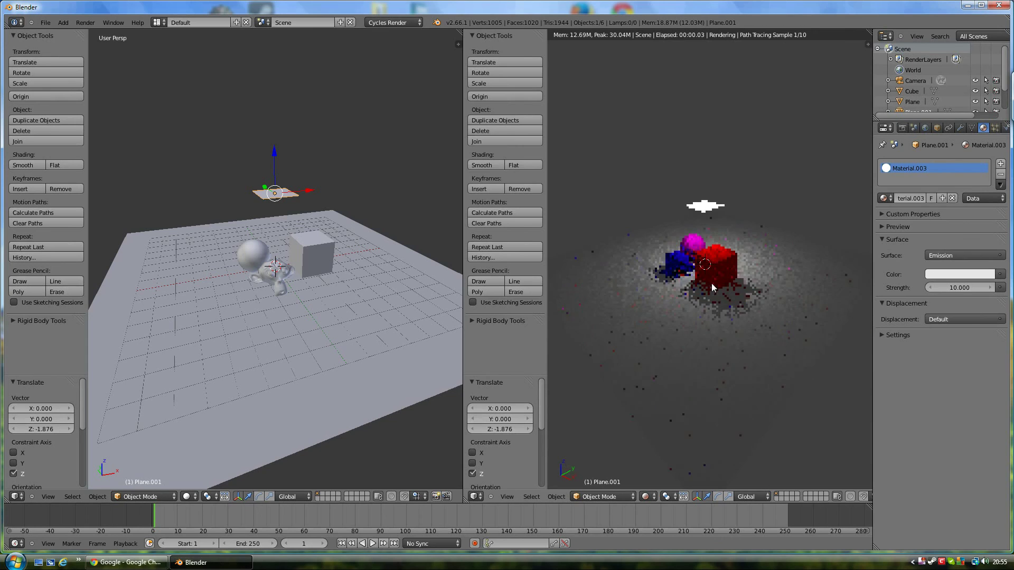
scroll(713, 284, "up", 3)
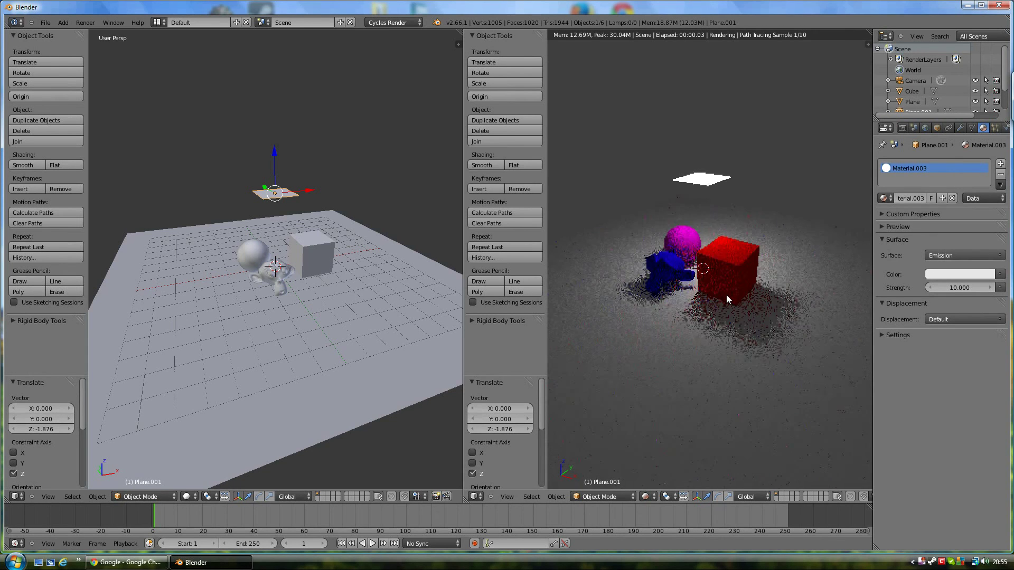
scroll(726, 298, "up", 1)
middle_click_drag(739, 306, 629, 282)
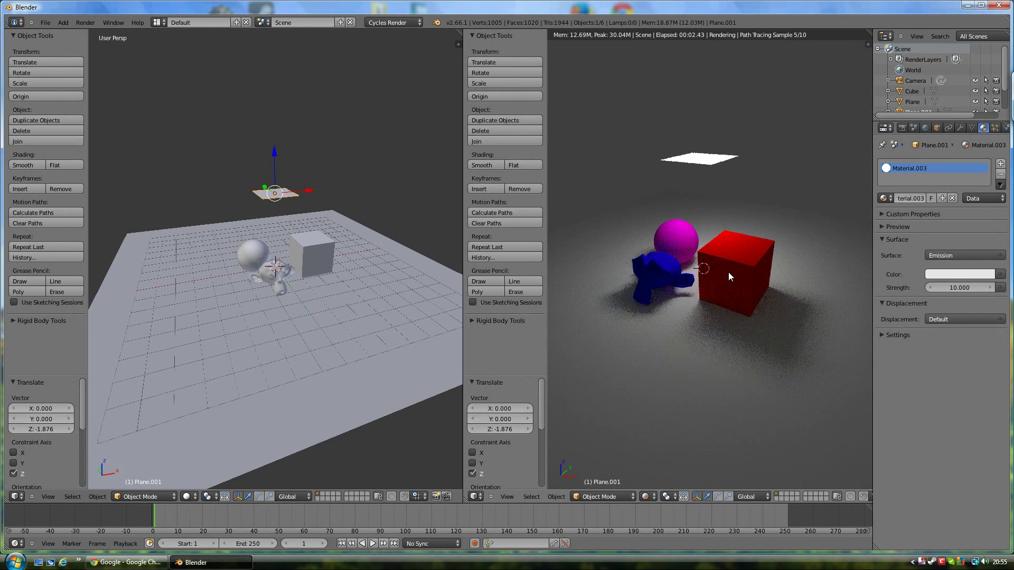
mouse_move(674, 293)
middle_mouse_down()
mouse_move(710, 295)
mouse_move(707, 318)
mouse_move(660, 281)
middle_mouse_up()
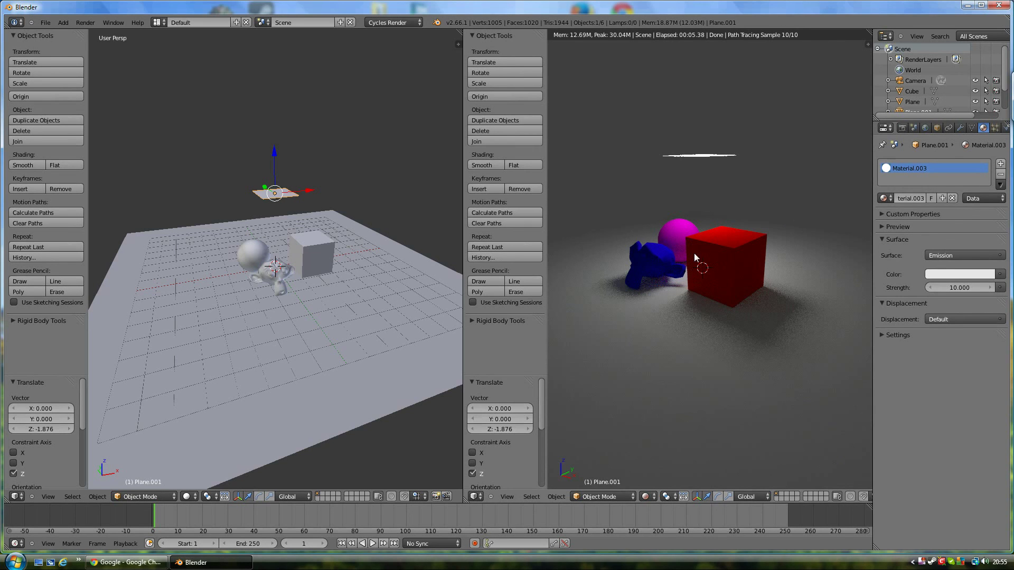
middle_click_drag(693, 252, 681, 215)
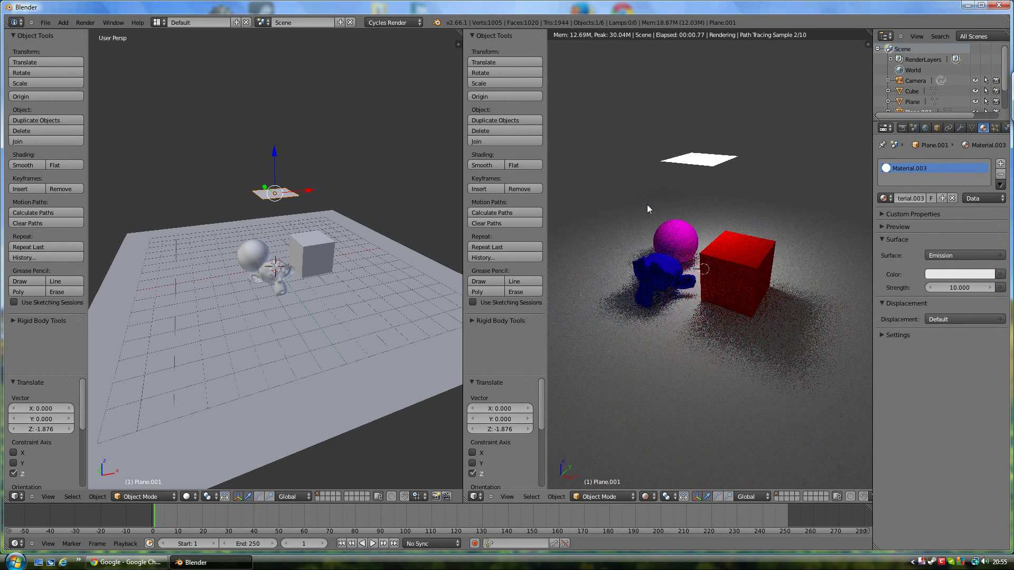
key("F12")
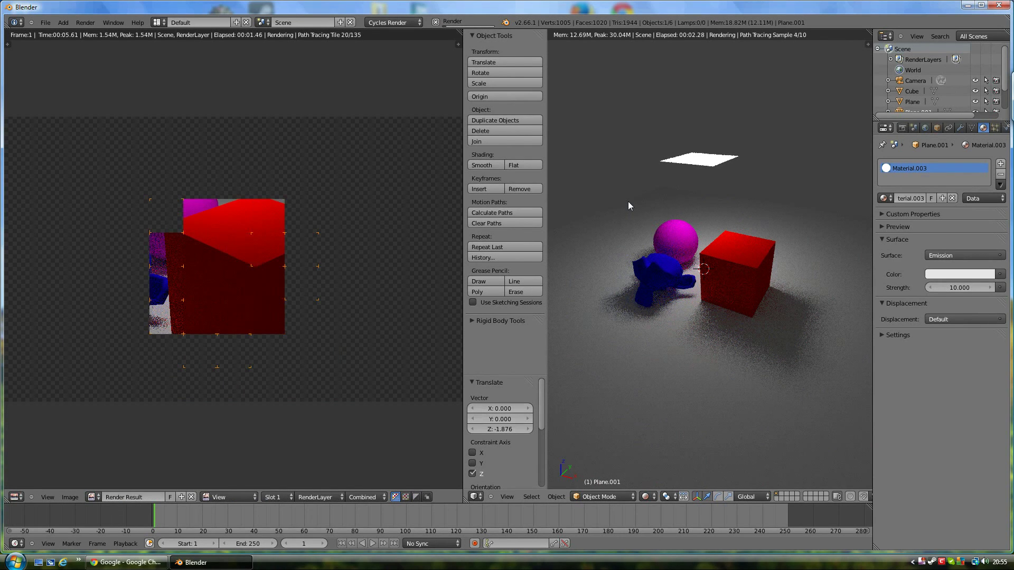